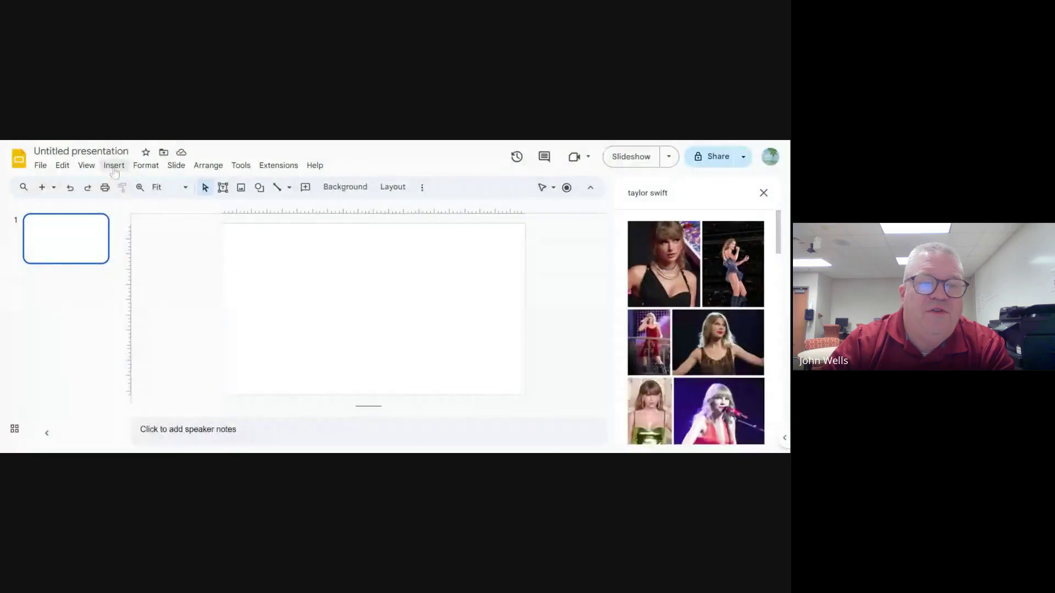
Open the web image search and search for "taylor swift"
left_click(114, 168)
mouse_move(122, 188)
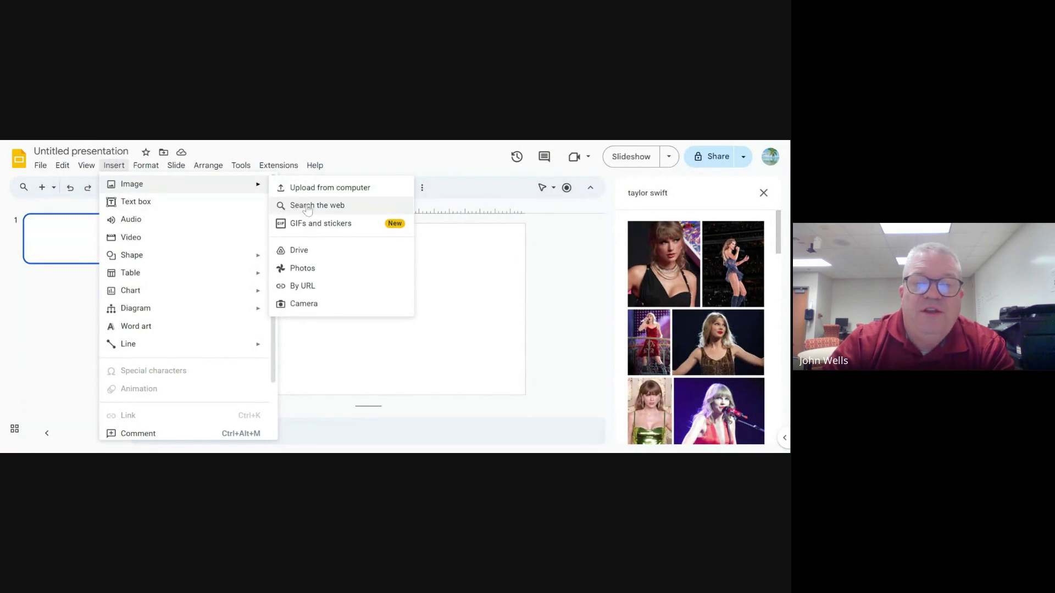
left_click(599, 247)
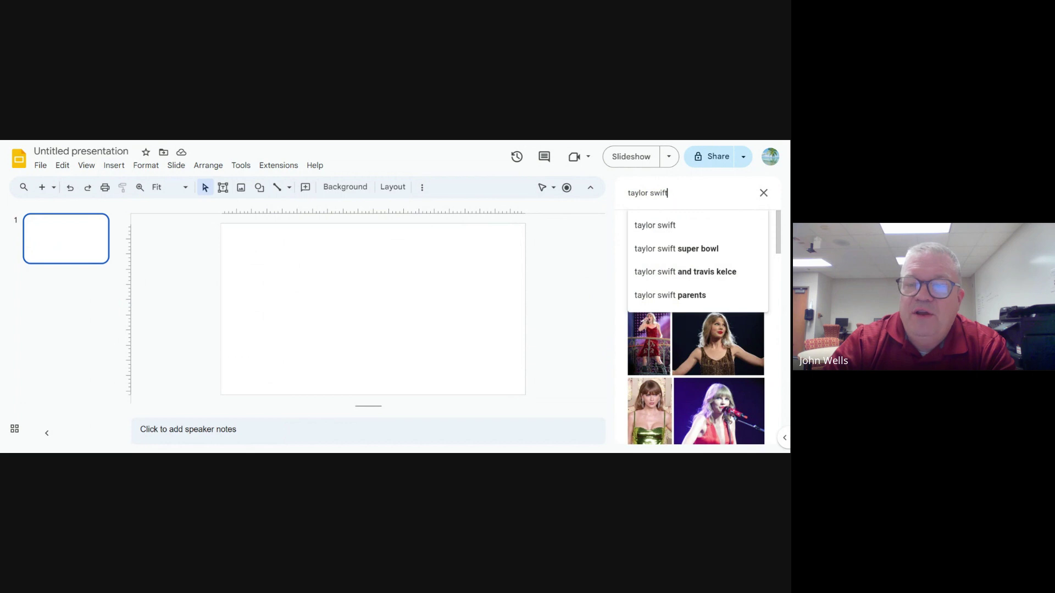
left_click(665, 226)
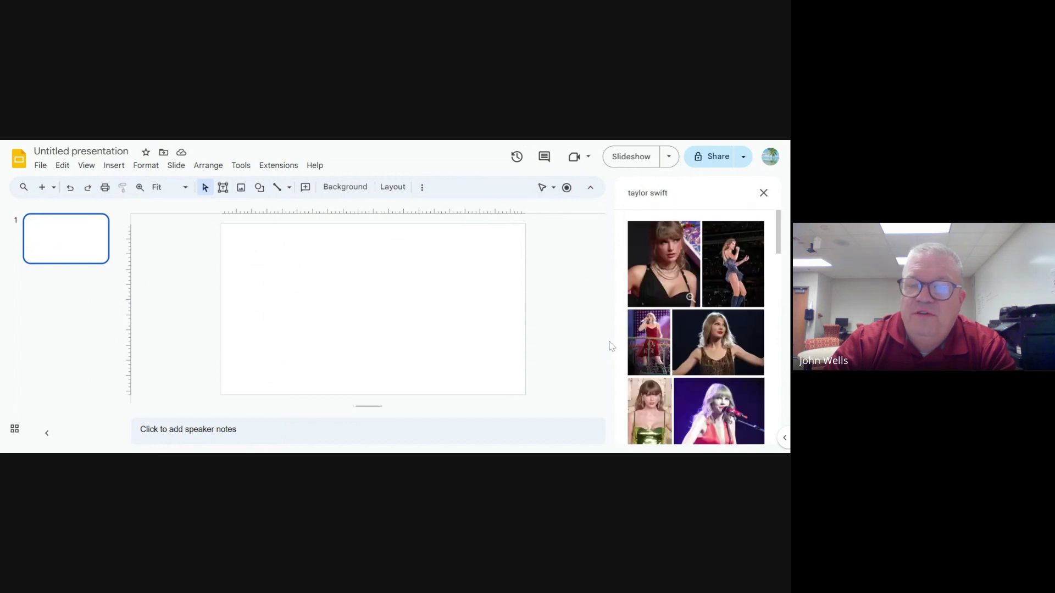
Preview the concert photo of the singer in the red dress and paste a copy of it onto the blank slide
left_click(660, 366)
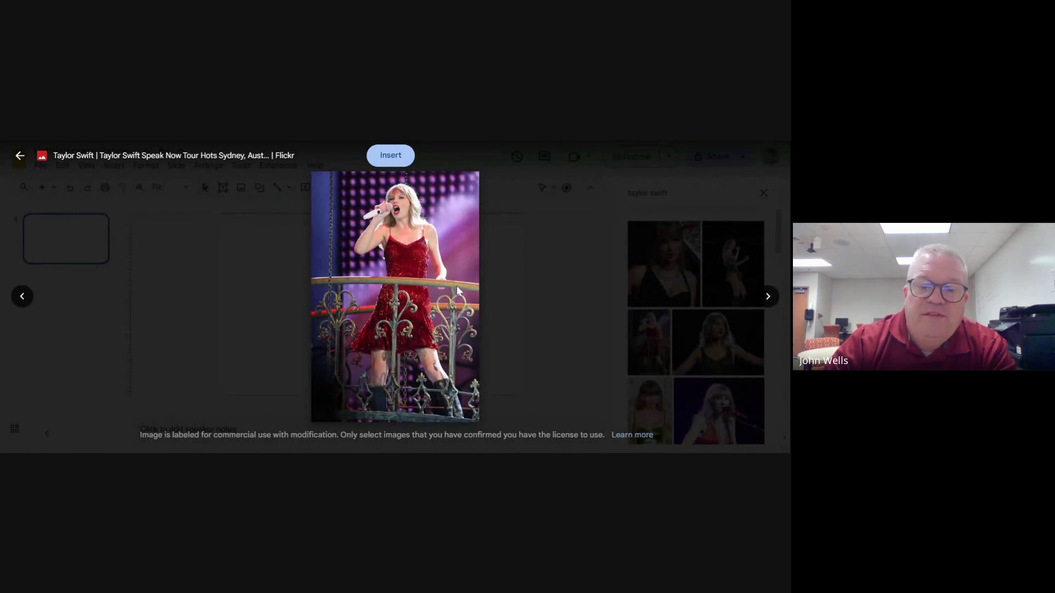
left_click(270, 242)
right_click(272, 273)
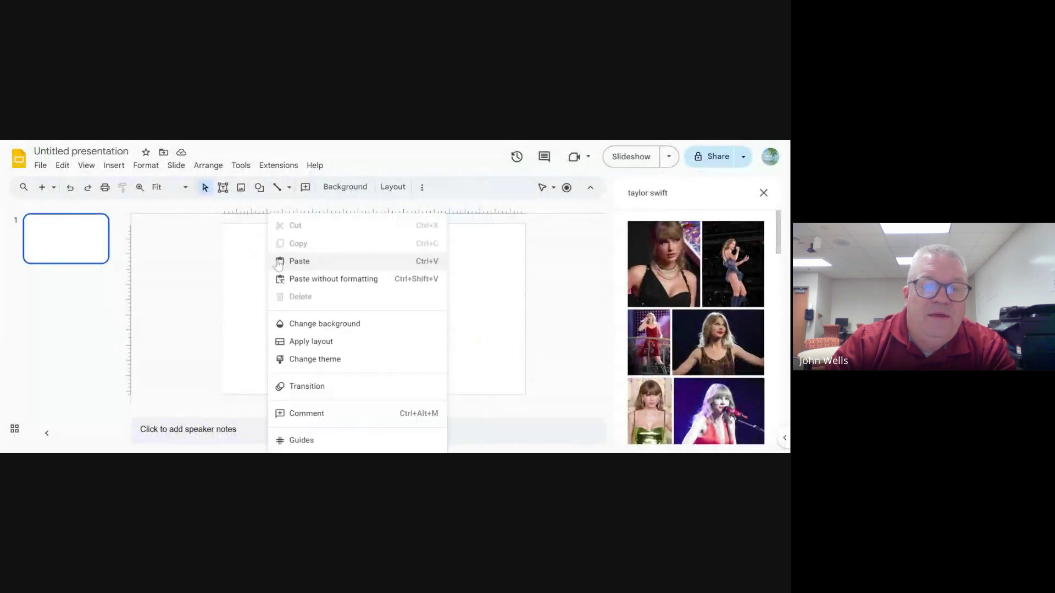
left_click(292, 262)
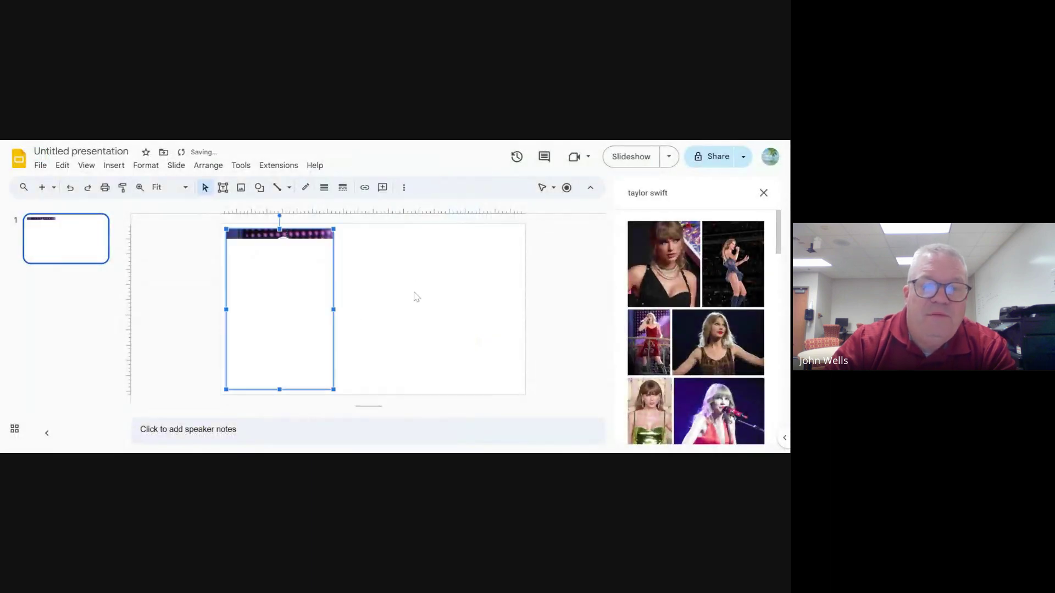
left_click(201, 297)
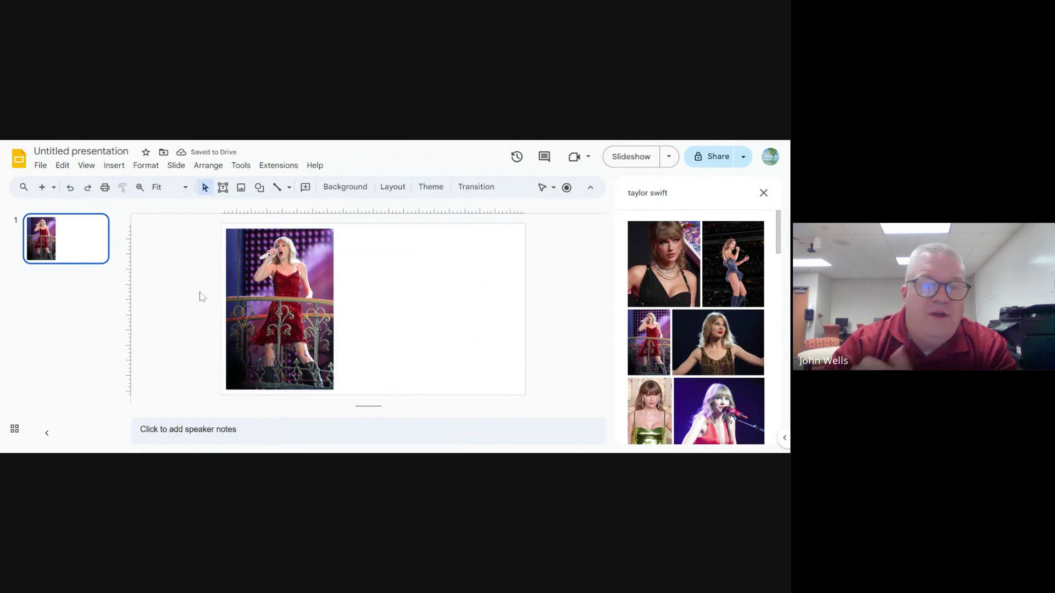
Insert the same red-dress photo again from its search preview, and delete this second copy from the slide
left_click(661, 367)
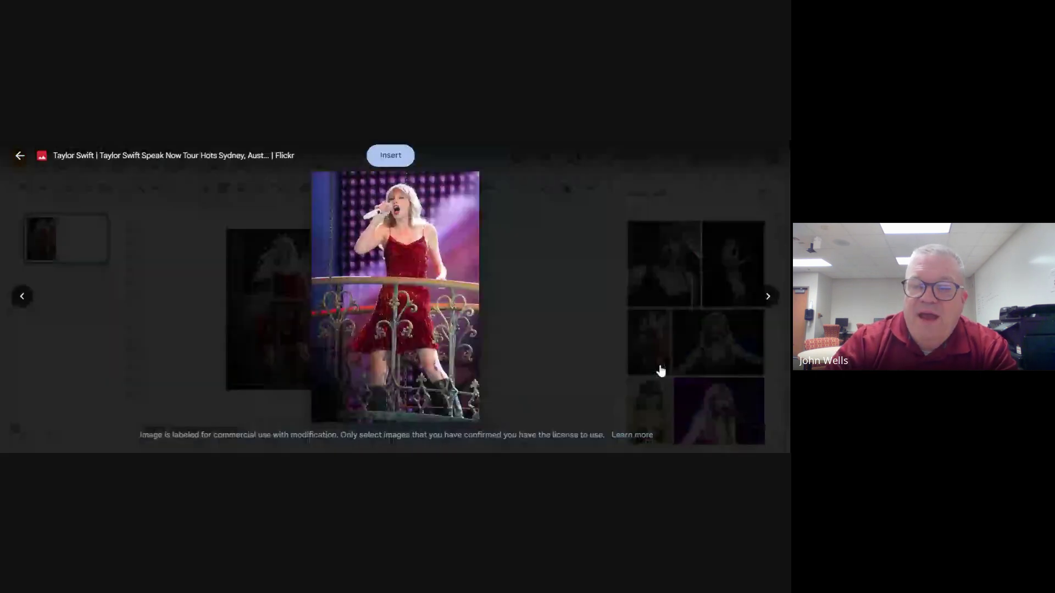
left_click(390, 157)
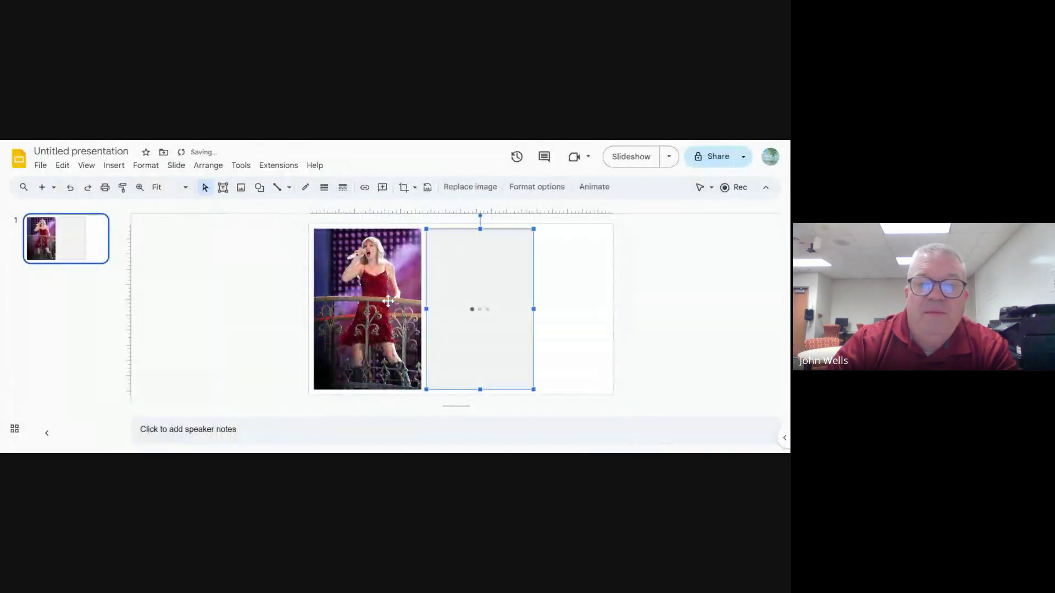
key("Delete")
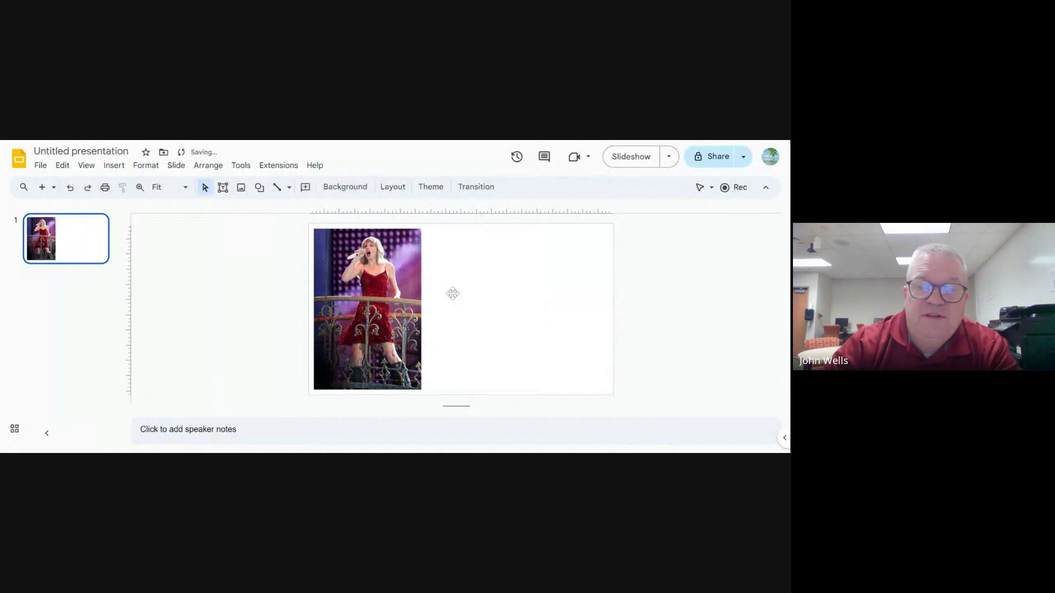
Crop the photo by enlarging and repositioning it inside its crop frame so the singer's upper body fills the frame
left_click(357, 268)
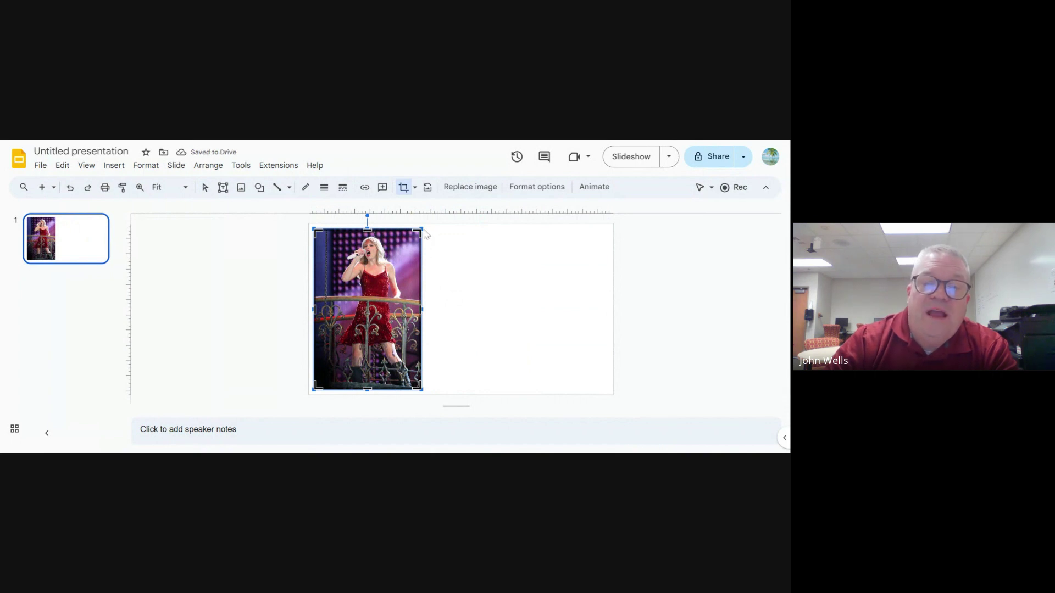
left_click_drag(422, 226, 461, 219)
left_click_drag(394, 261, 379, 319)
left_click_drag(285, 257, 253, 223)
left_click_drag(344, 273, 367, 281)
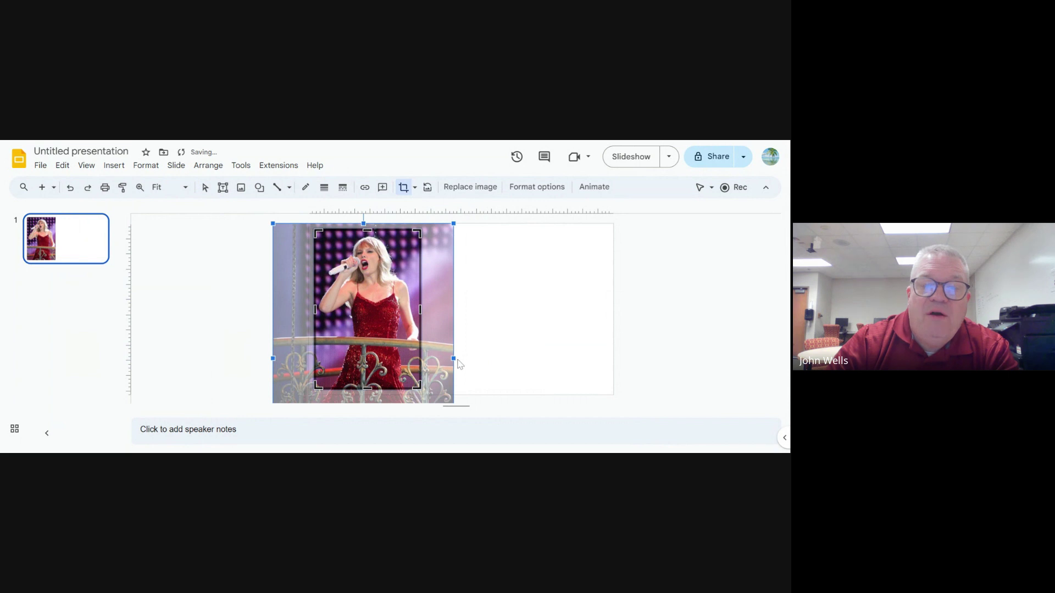
Try squeezing the photo narrower inside the crop frame and undo that change
left_click_drag(454, 358, 410, 353)
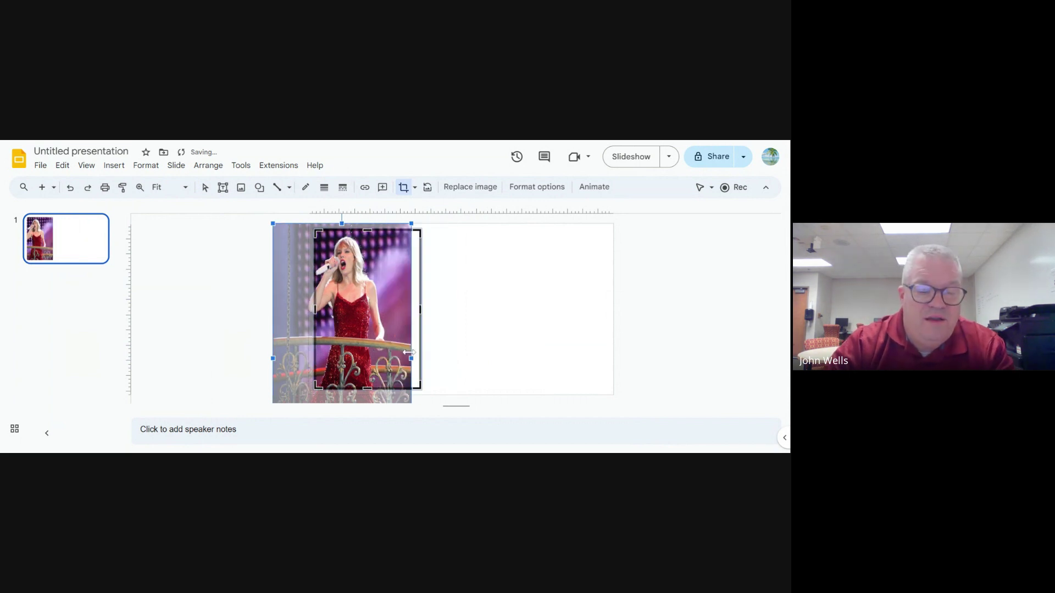
key("ctrl+z")
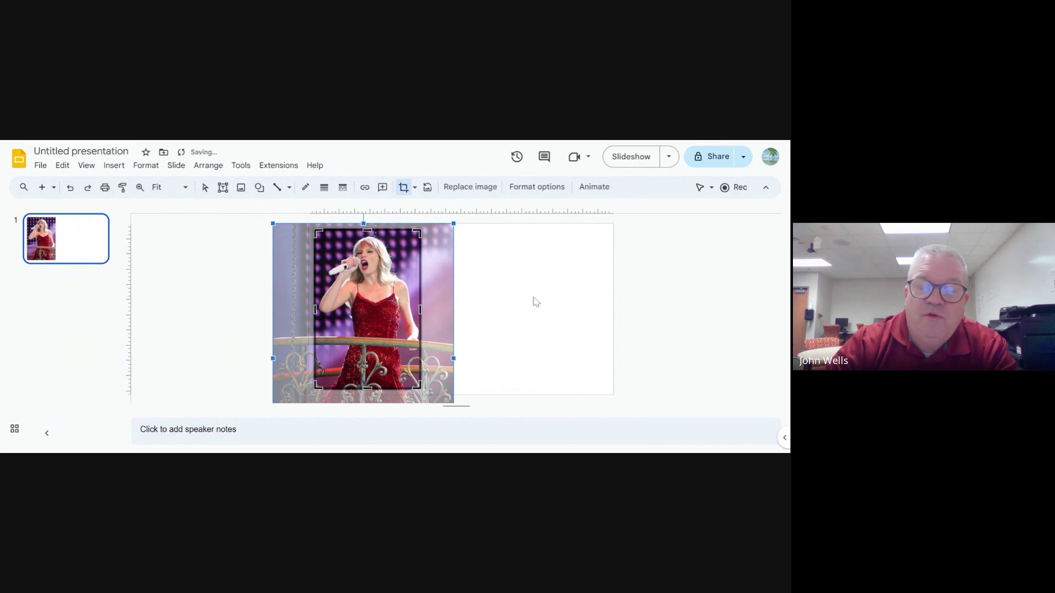
Apply the crop and move the photo slightly to the right on the slide
left_click(220, 283)
left_click(471, 335)
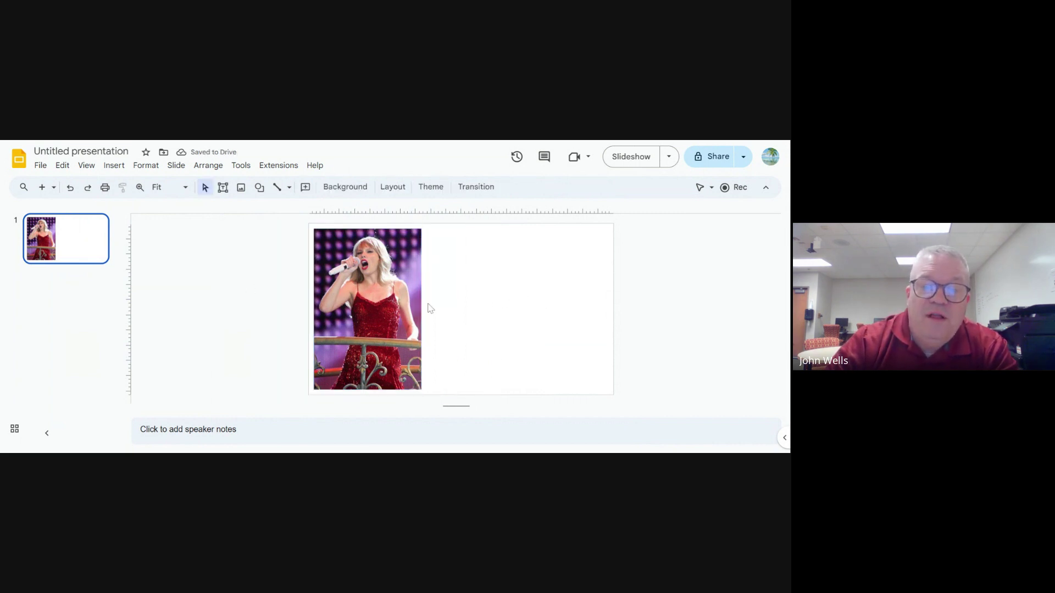
left_click(422, 389)
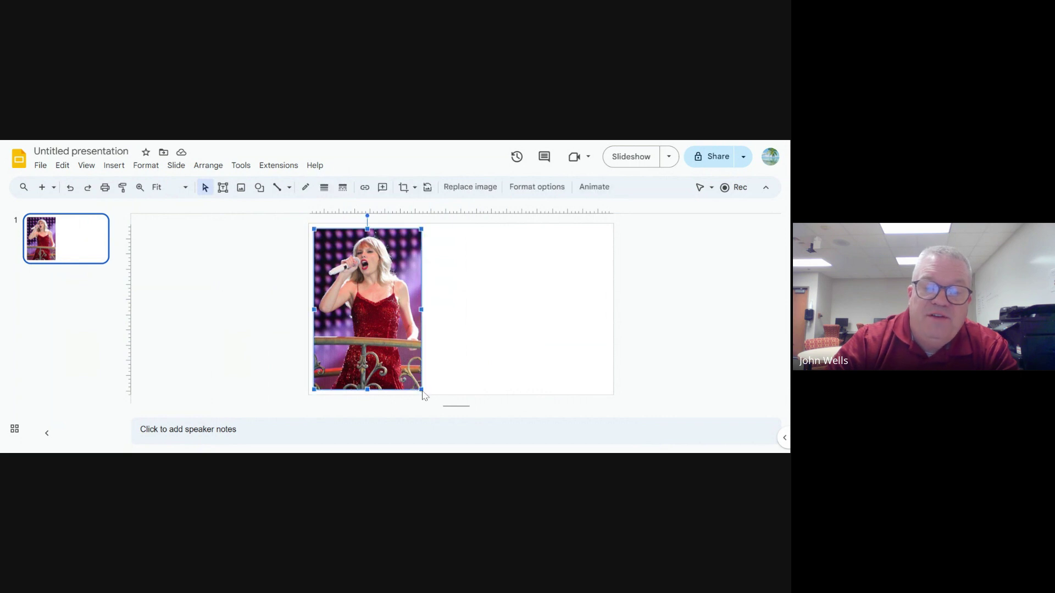
mouse_move(421, 389)
left_mouse_down()
mouse_move(430, 405)
mouse_move(422, 391)
left_mouse_up()
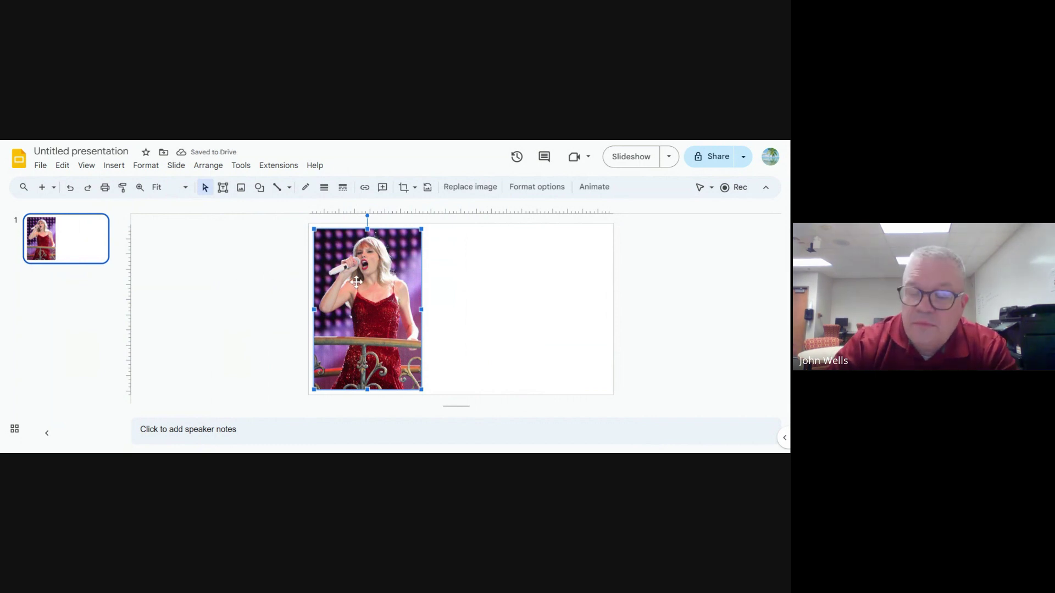
left_click_drag(340, 277, 345, 277)
left_click(230, 268)
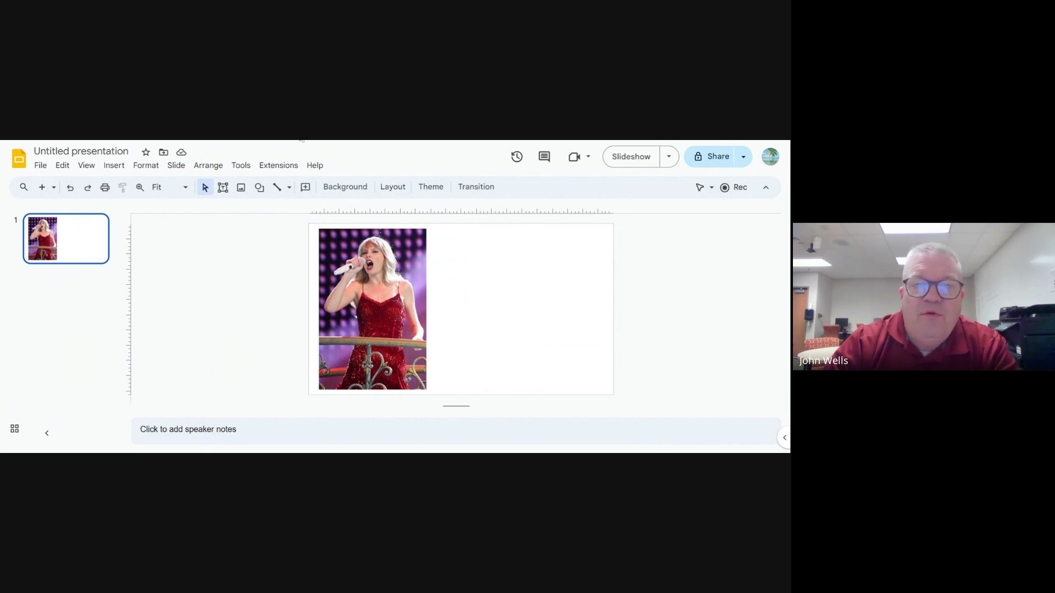
Preview the red-dress photo in the web image search again and open its Flickr source page
left_click(114, 165)
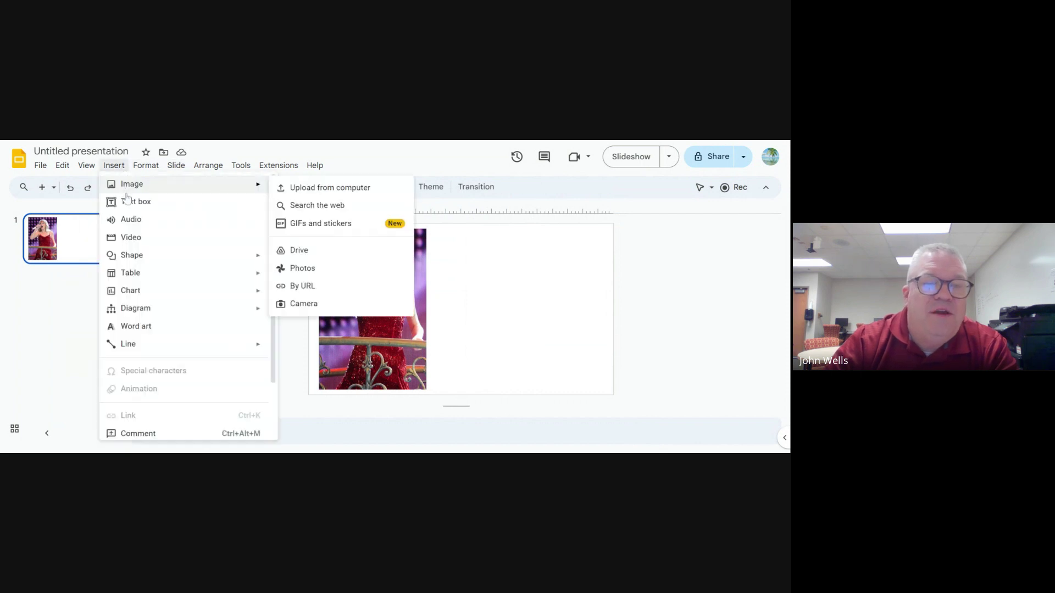
left_click(328, 206)
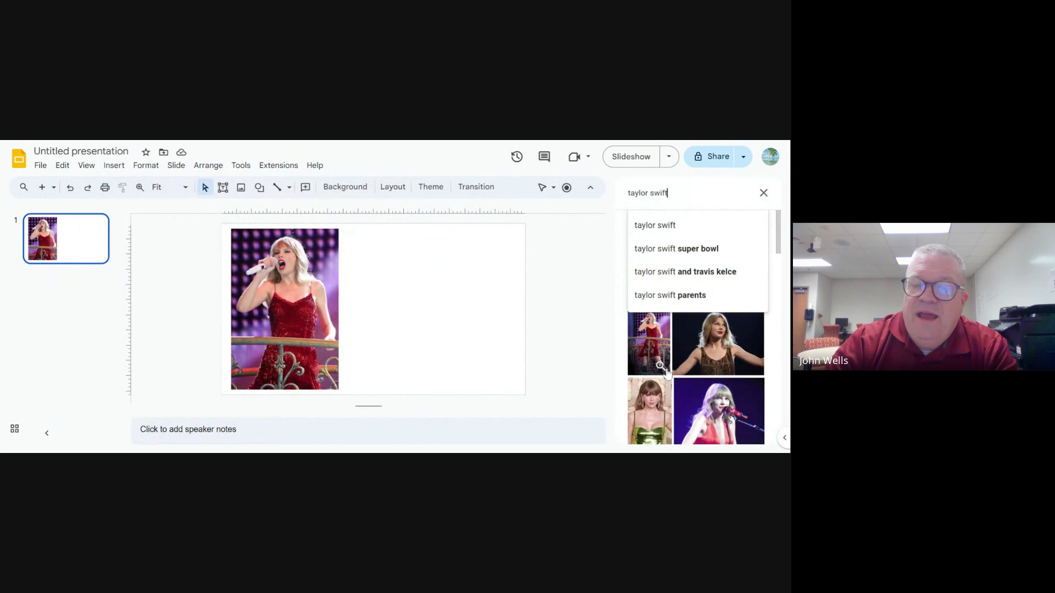
left_click(664, 371)
left_click(661, 369)
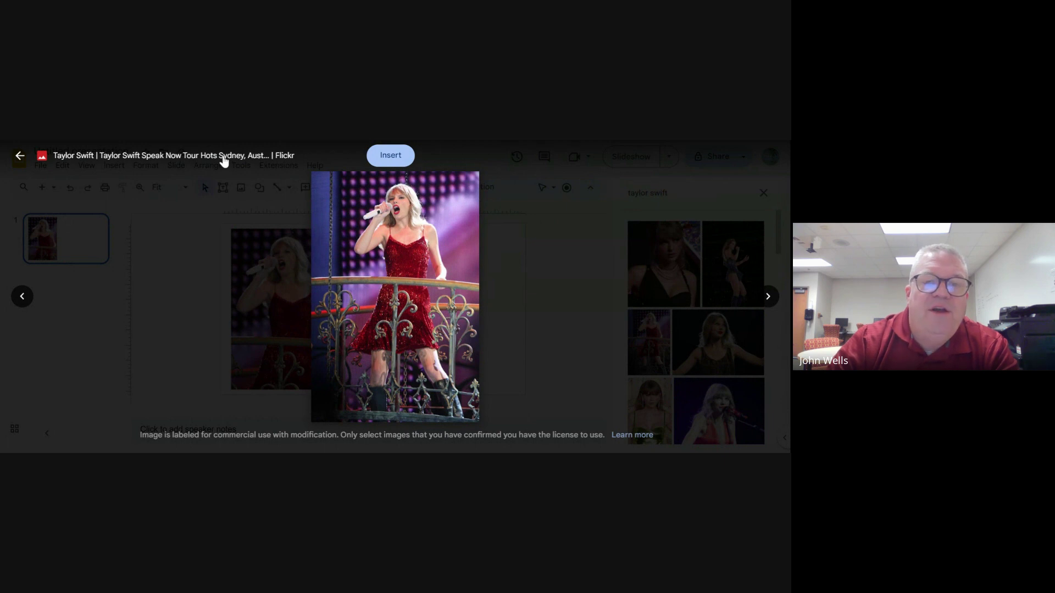
left_click(175, 156)
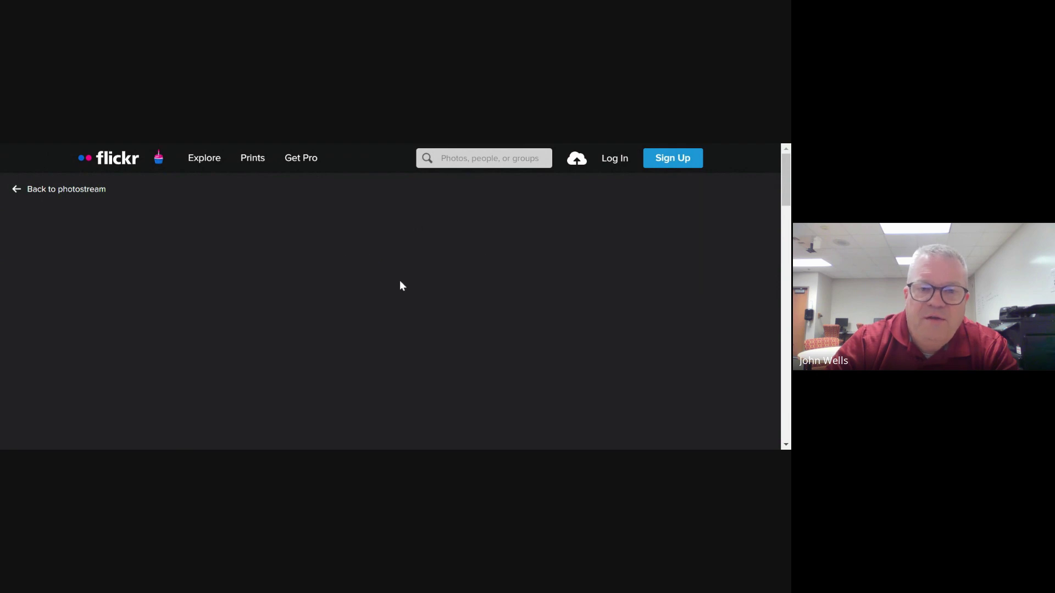
Examine the photo's Flickr page for its creator, description and licence information, and close the page
scroll(345, 306, "down", 2)
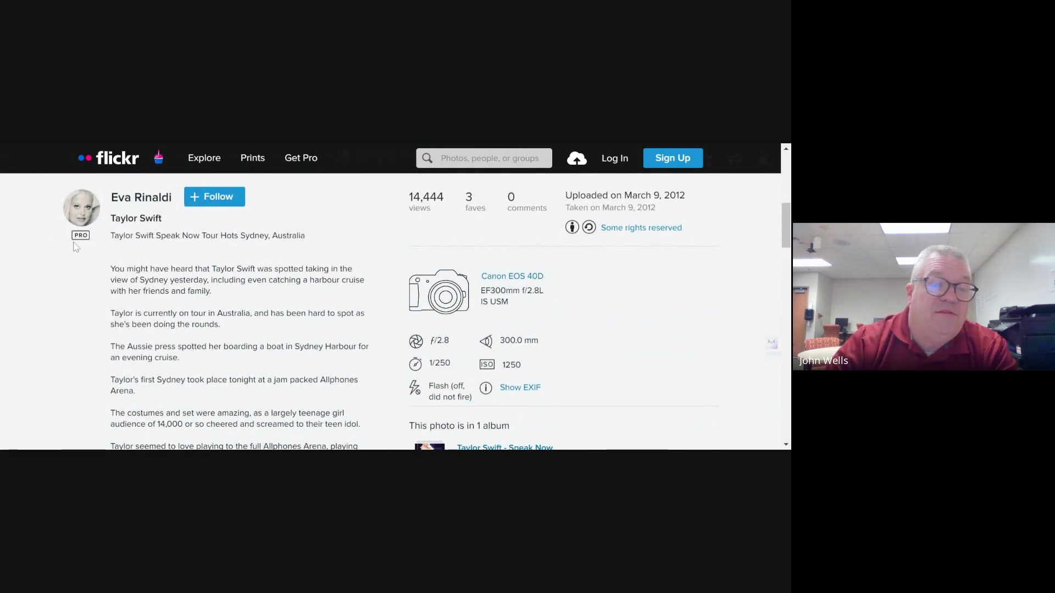
scroll(274, 278, "down", 4)
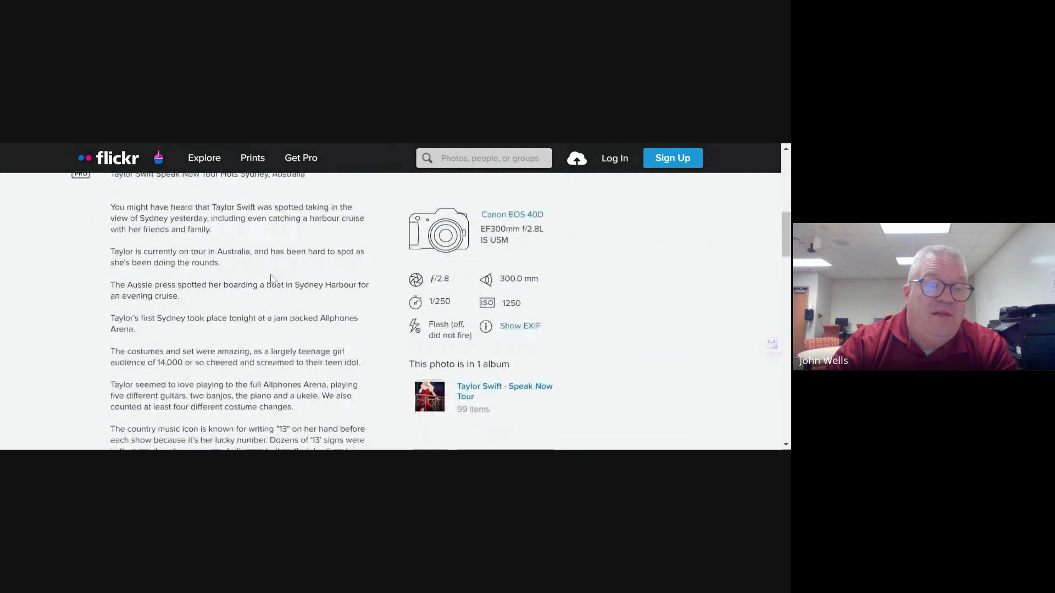
scroll(364, 296, "up", 2)
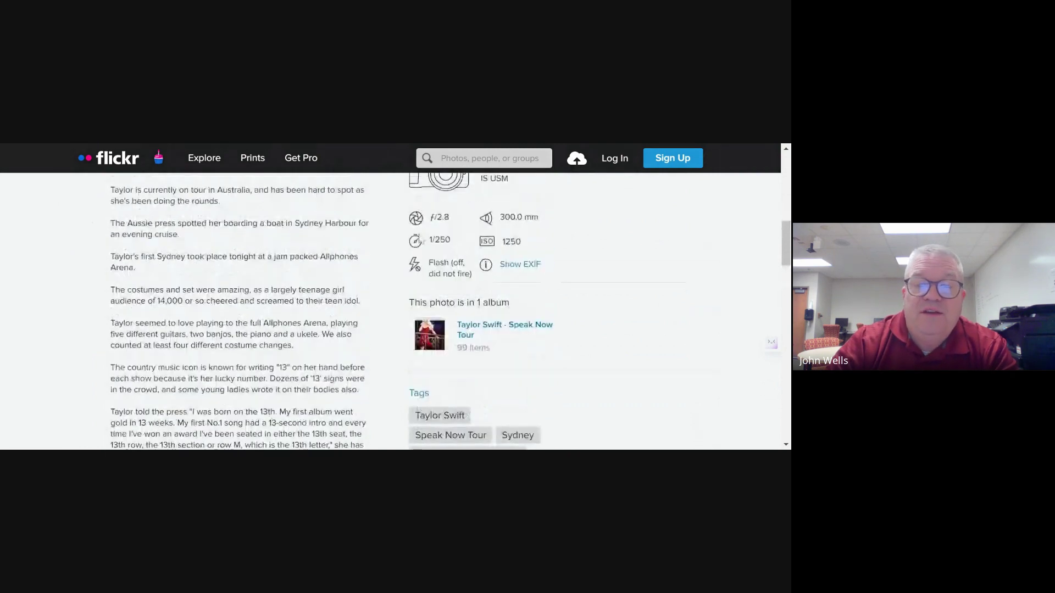
scroll(385, 311, "down", 2)
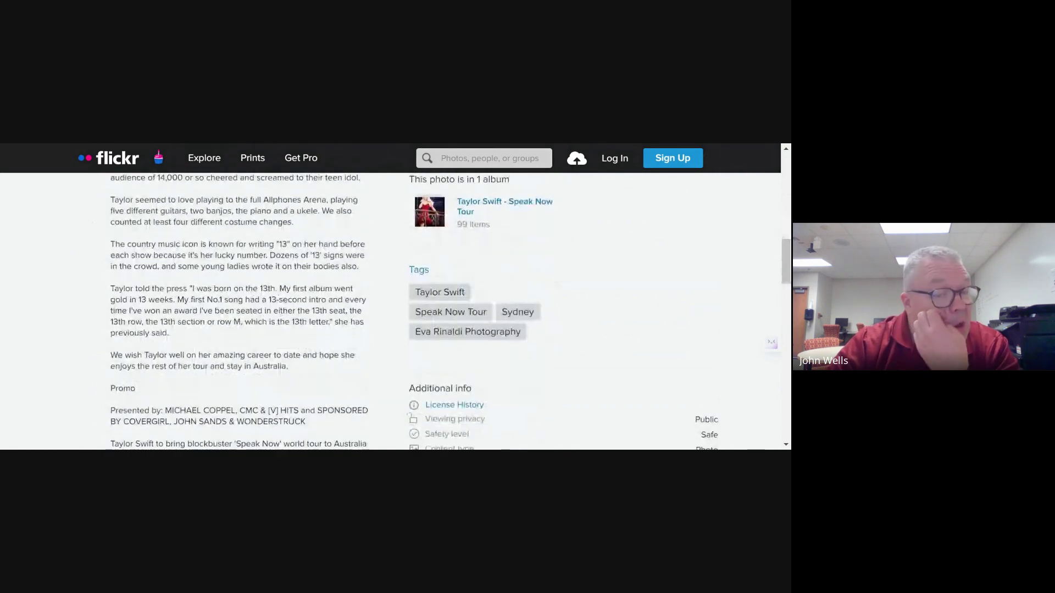
scroll(272, 292, "down", 8)
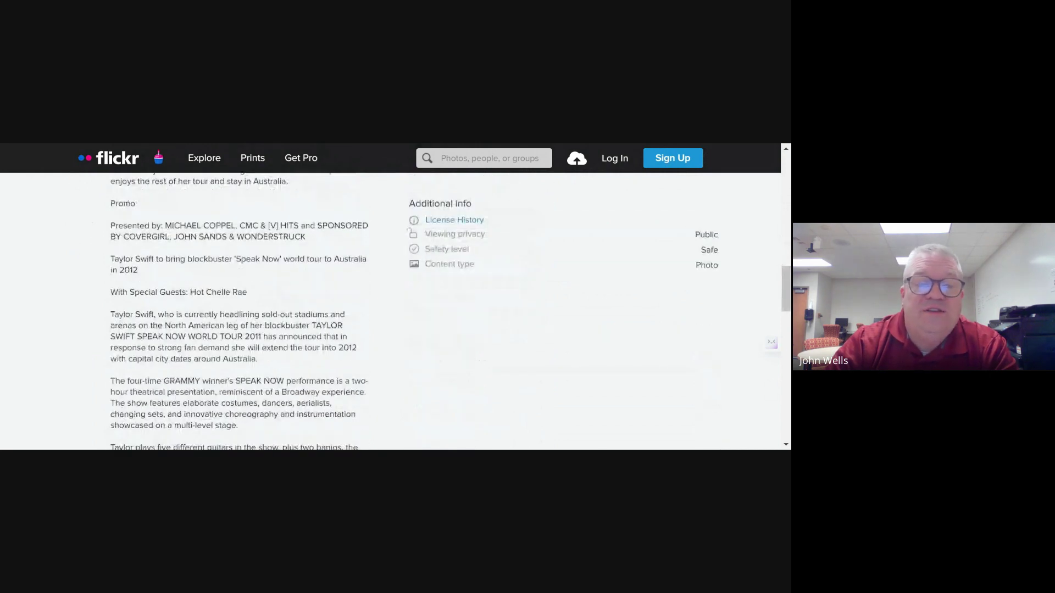
scroll(272, 291, "down", 5)
scroll(273, 291, "up", 8)
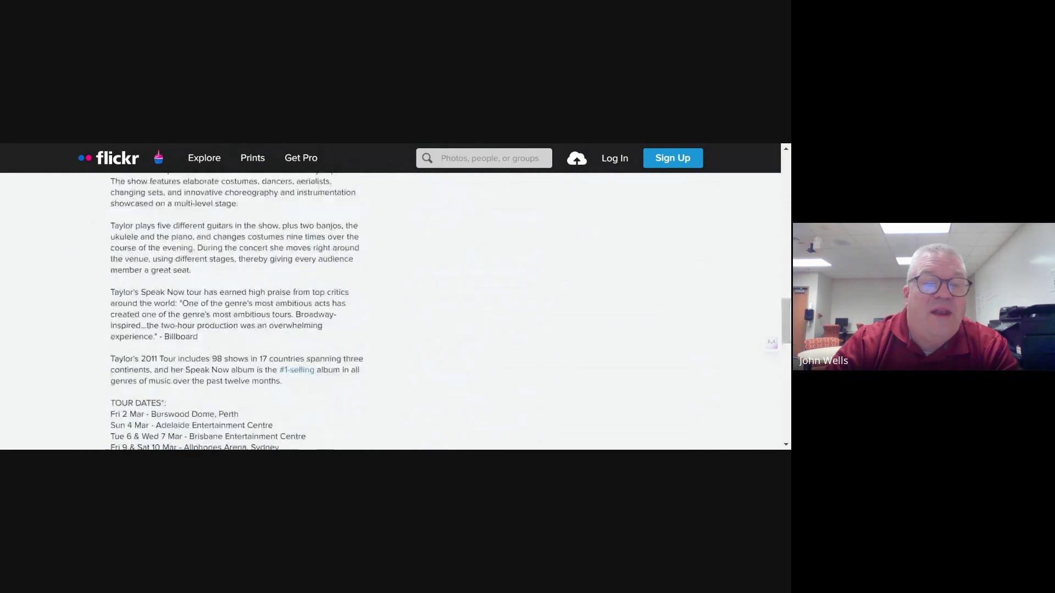
scroll(273, 291, "up", 15)
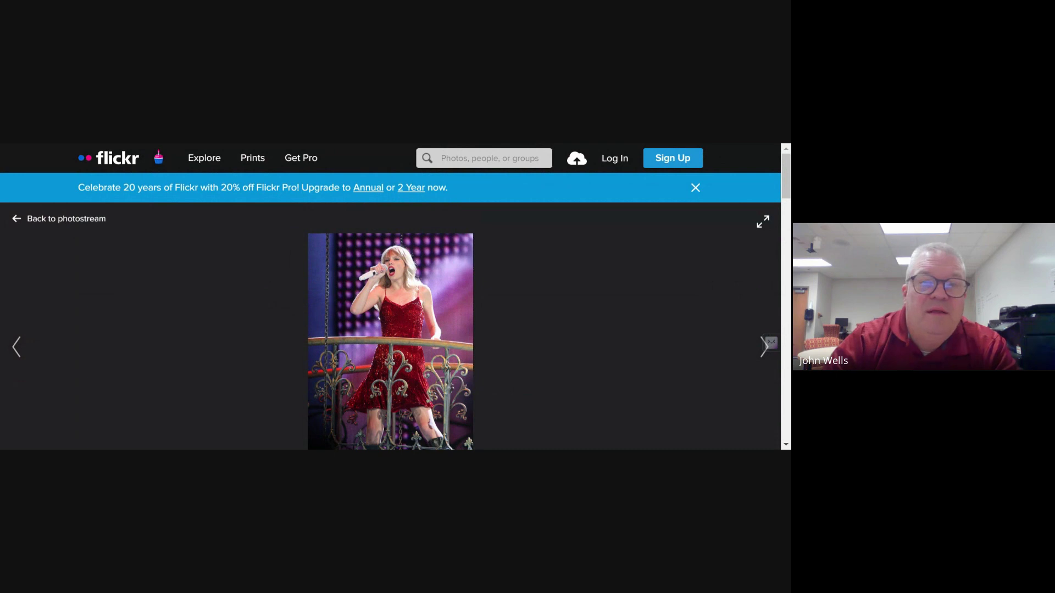
key("ctrl+w")
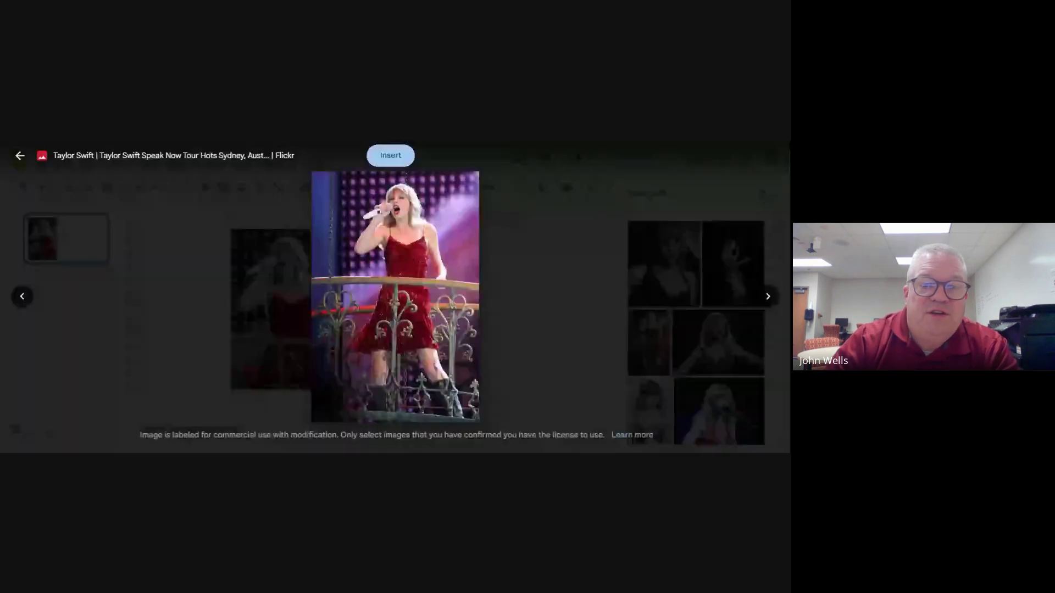
Paste the photo's Flickr page URL onto the slide and place it in a wider text box beside the image
left_click(245, 277)
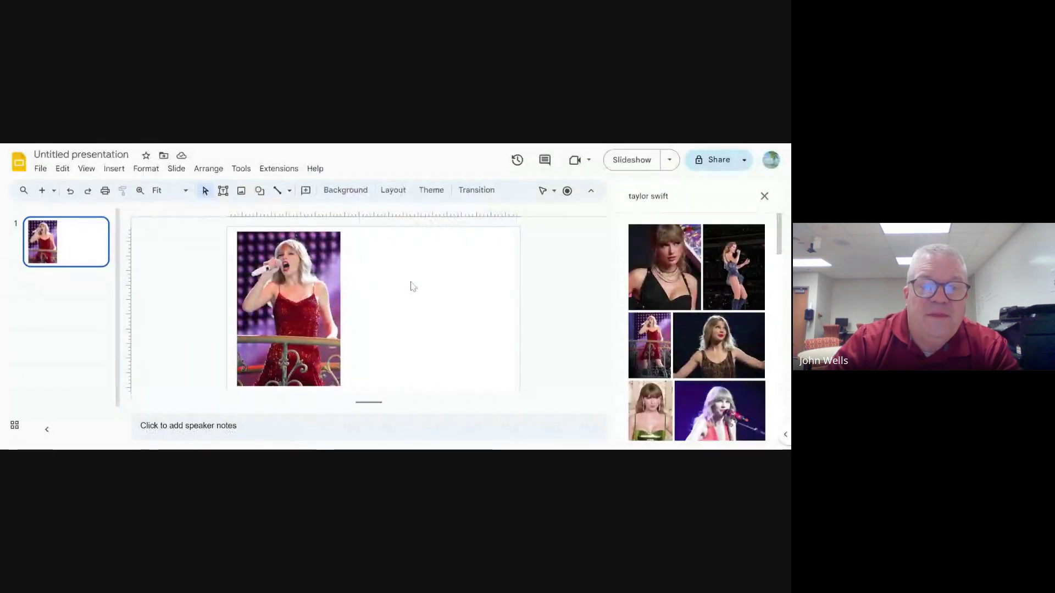
key("ctrl+v")
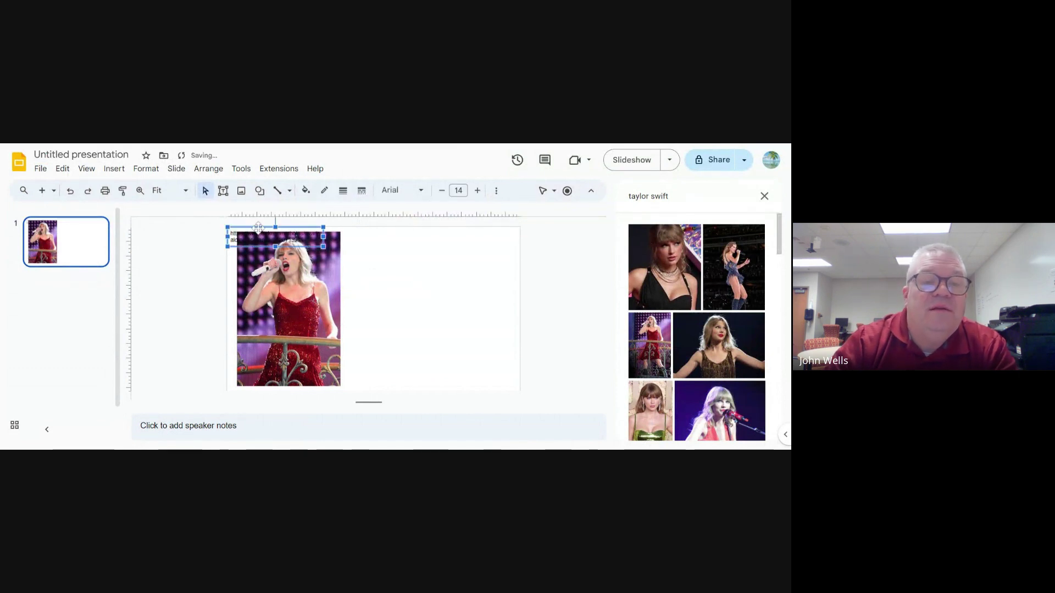
left_click_drag(275, 237, 508, 265)
Reduce the font size of the pasted URL to 10 so it fits on one line
triple_click(399, 260)
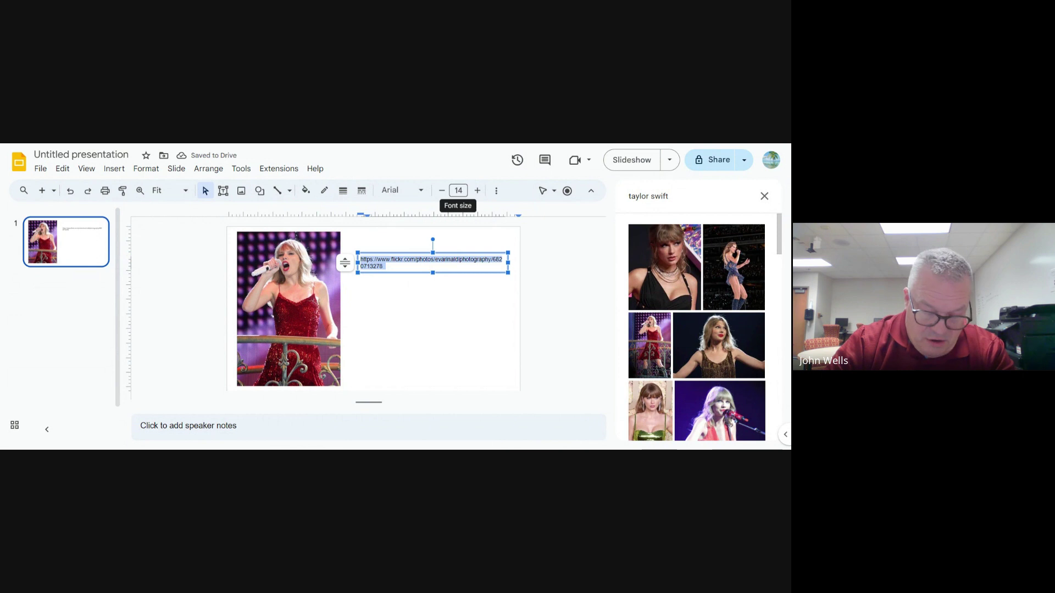
left_click(443, 192)
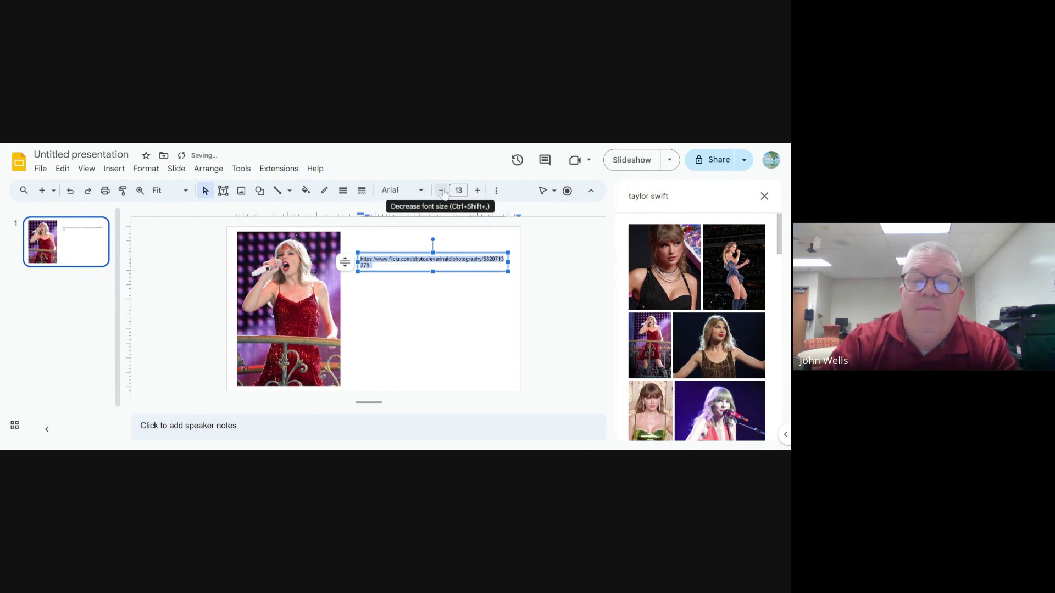
left_click(443, 191)
left_click(443, 191)
left_click(442, 191)
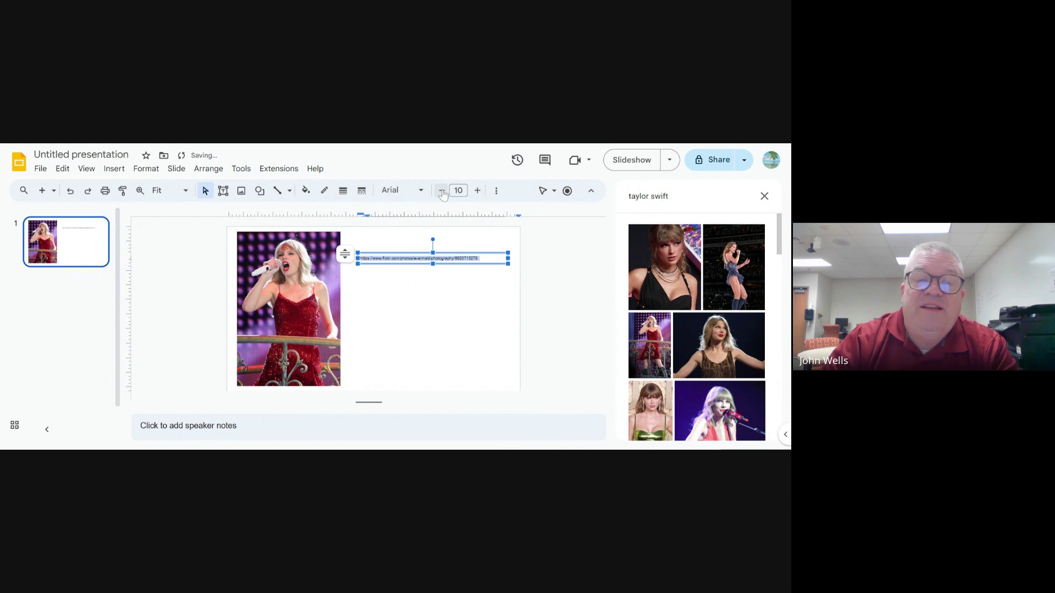
Rotate the URL text box to read vertically and place it along the photo's left edge
left_click(464, 331)
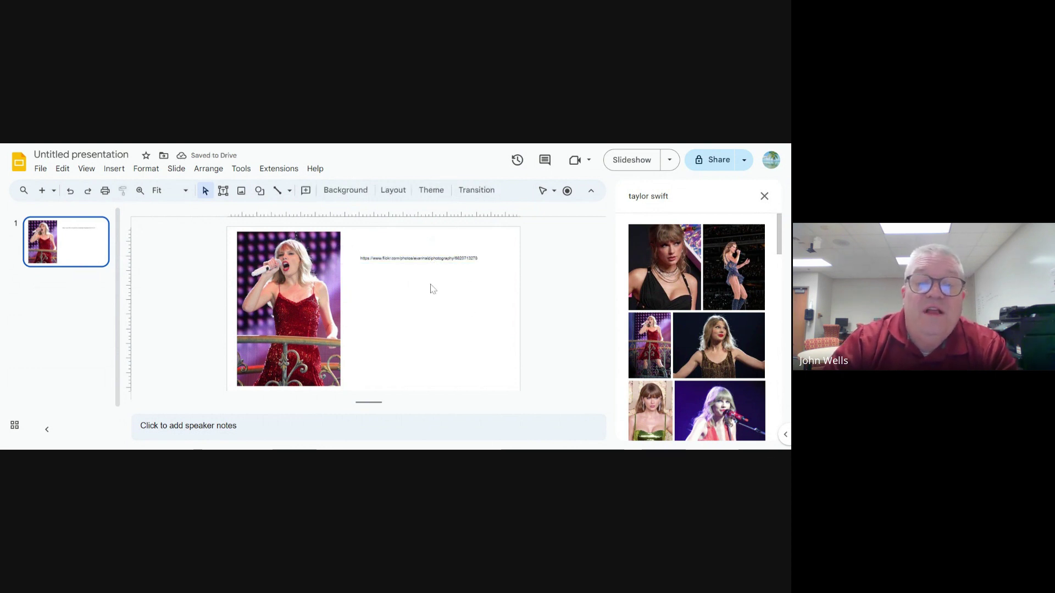
left_click(421, 258)
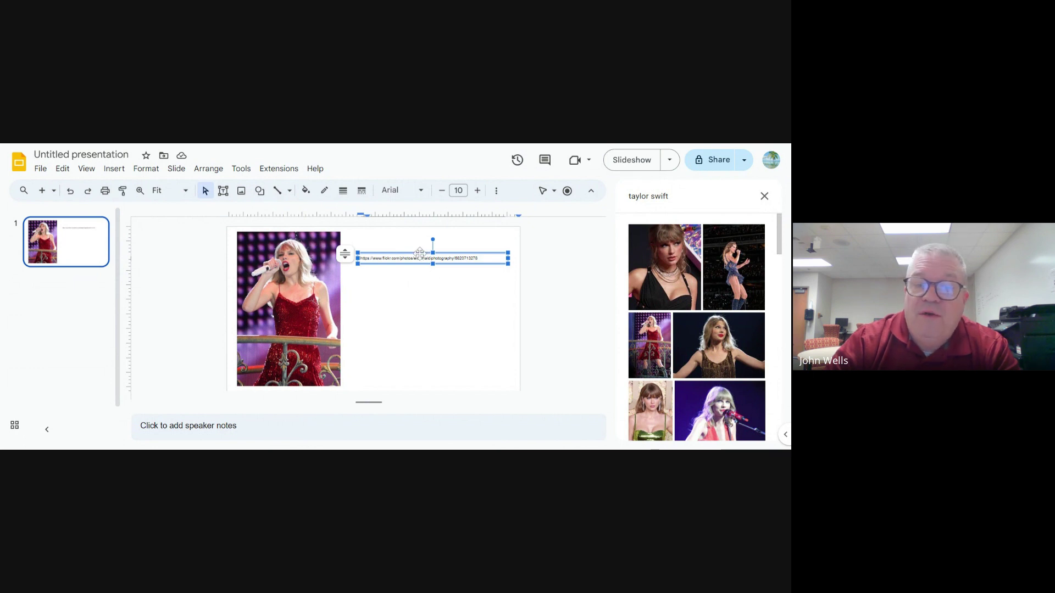
left_click_drag(414, 264, 298, 384)
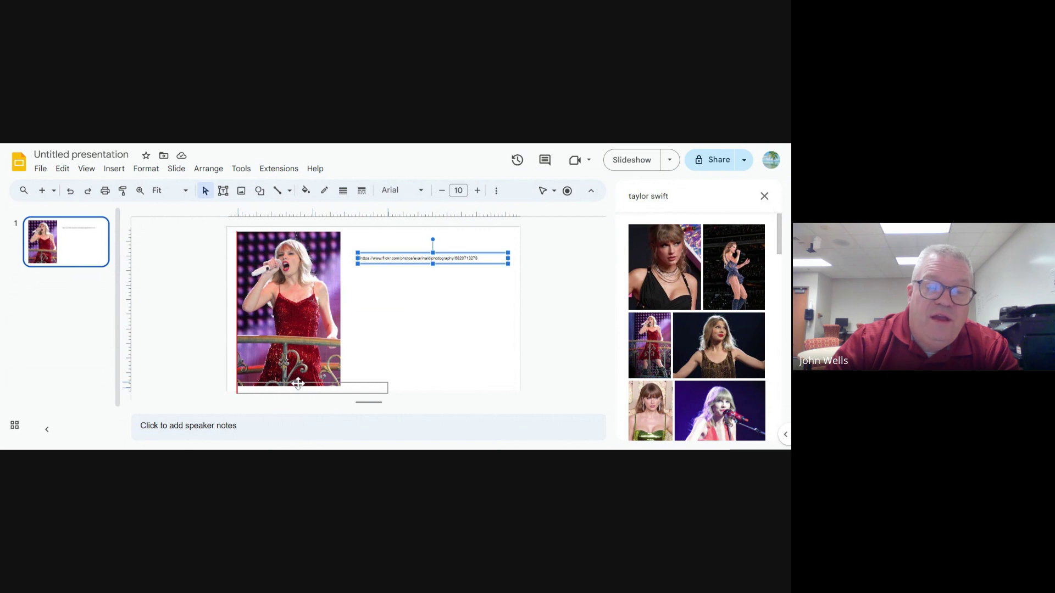
left_click_drag(313, 388, 219, 300)
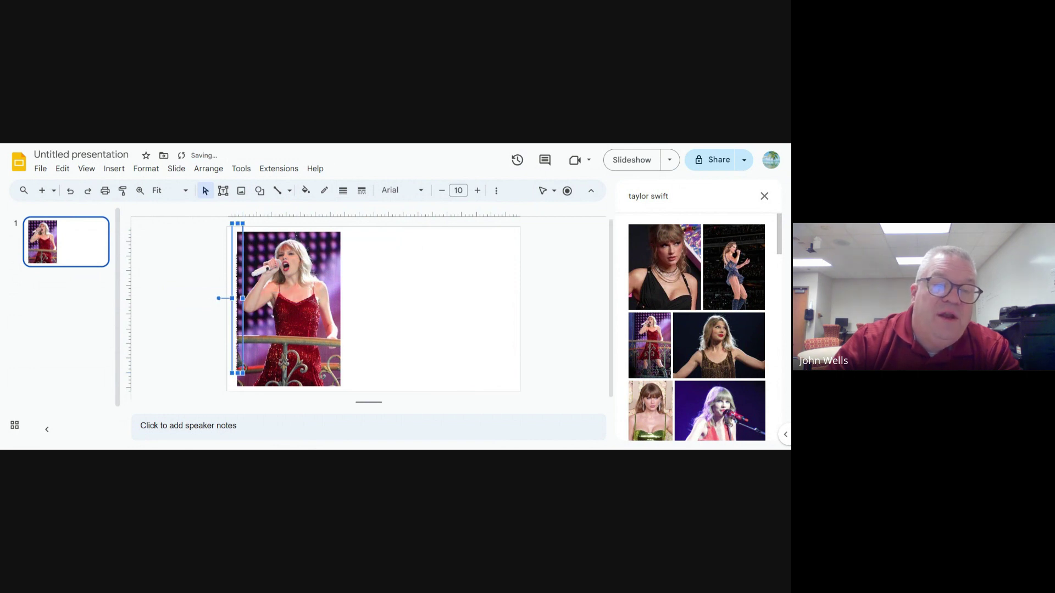
left_click_drag(240, 258, 234, 273)
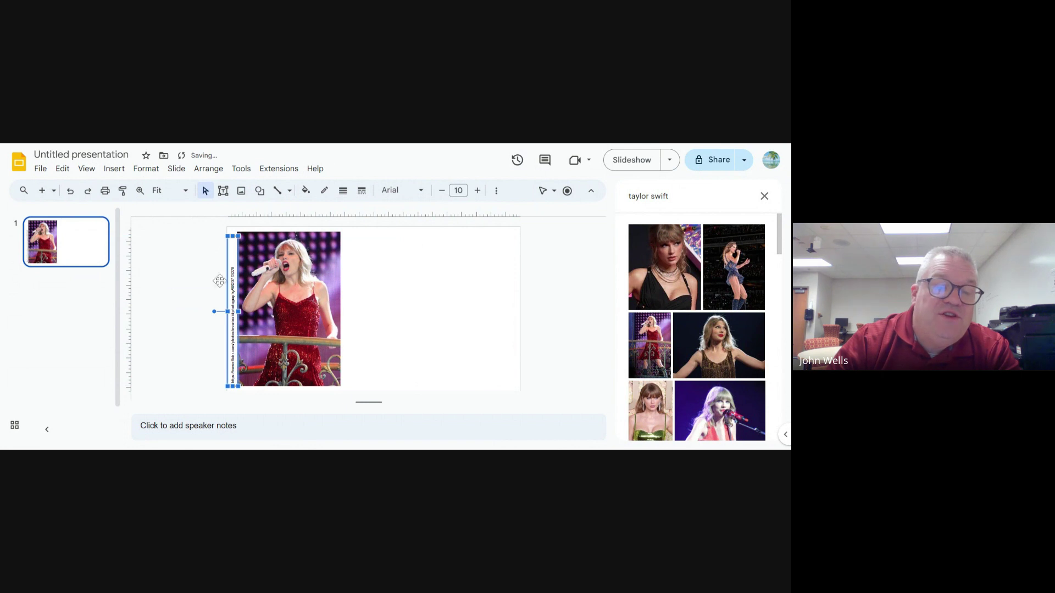
left_click(179, 287)
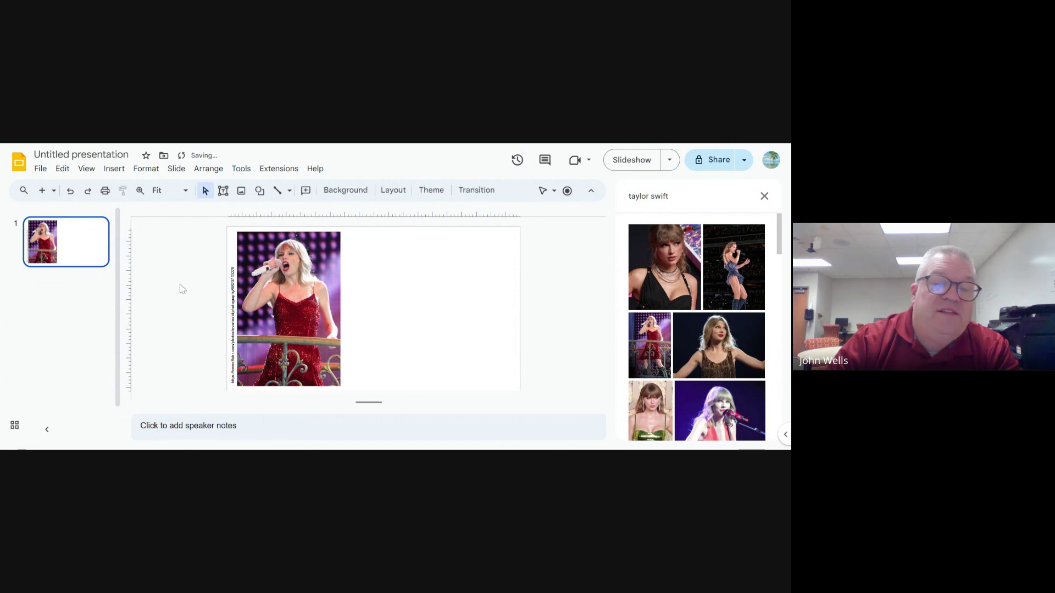
Fine-tune the position of the vertical URL text box so it sits close beside the photo
left_click(232, 289)
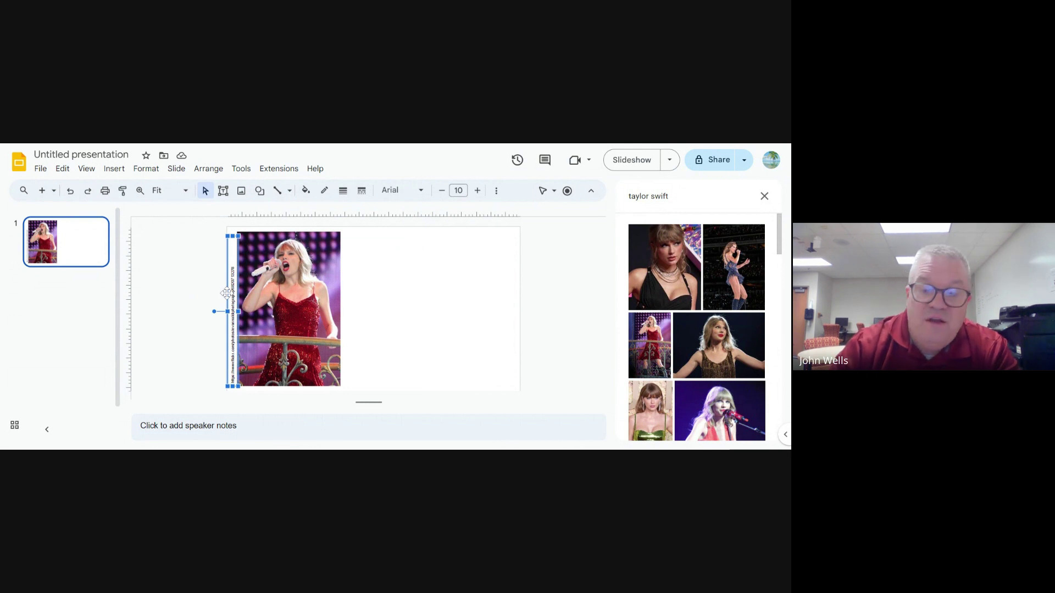
left_click_drag(227, 292, 228, 295)
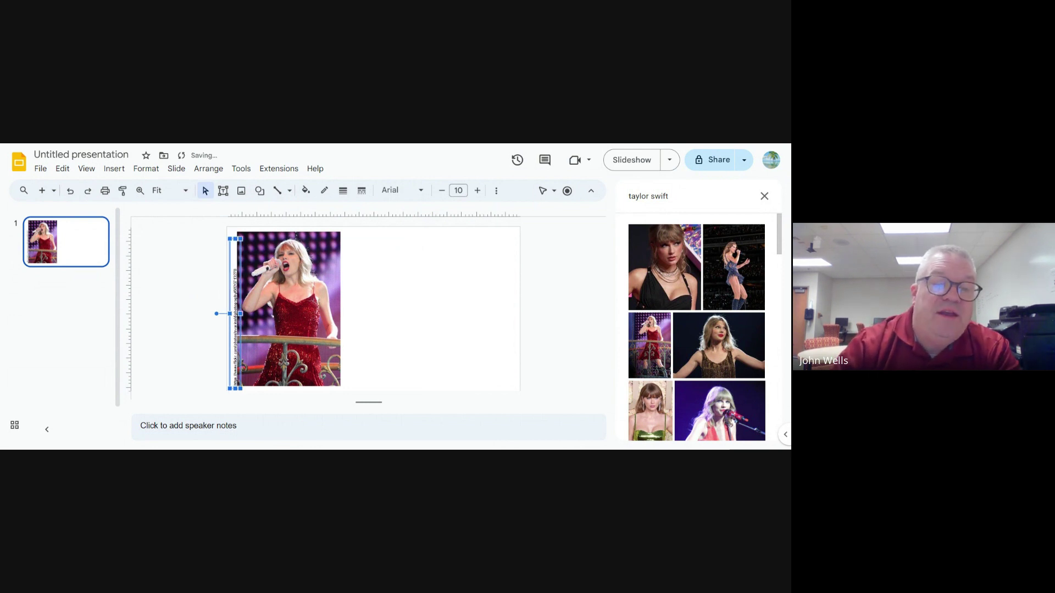
key("Left")
left_click(186, 306)
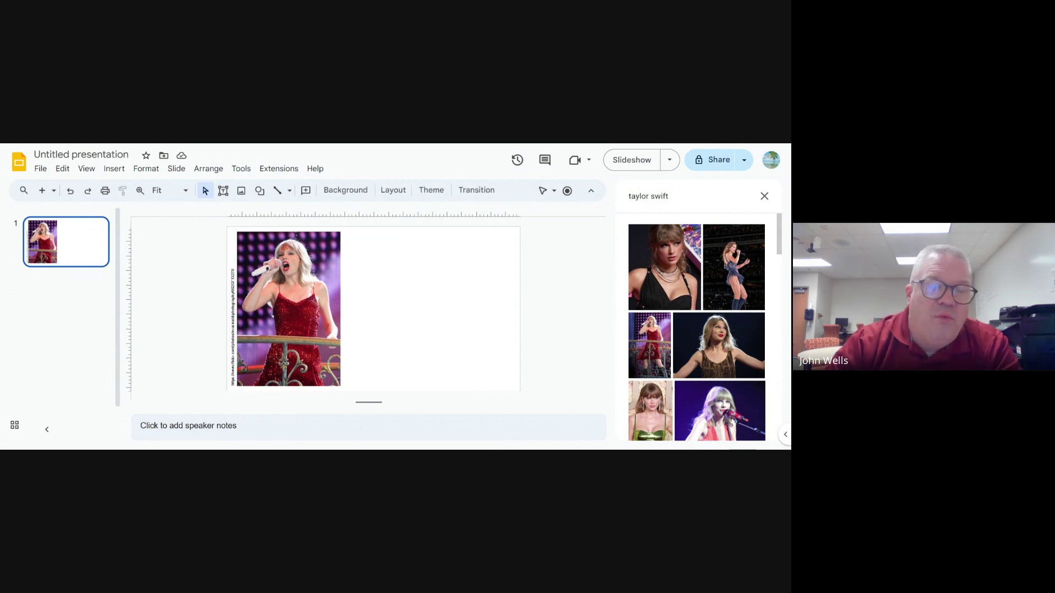
Close the web image search and turn the vertical URL text into a hyperlink
left_click(233, 303)
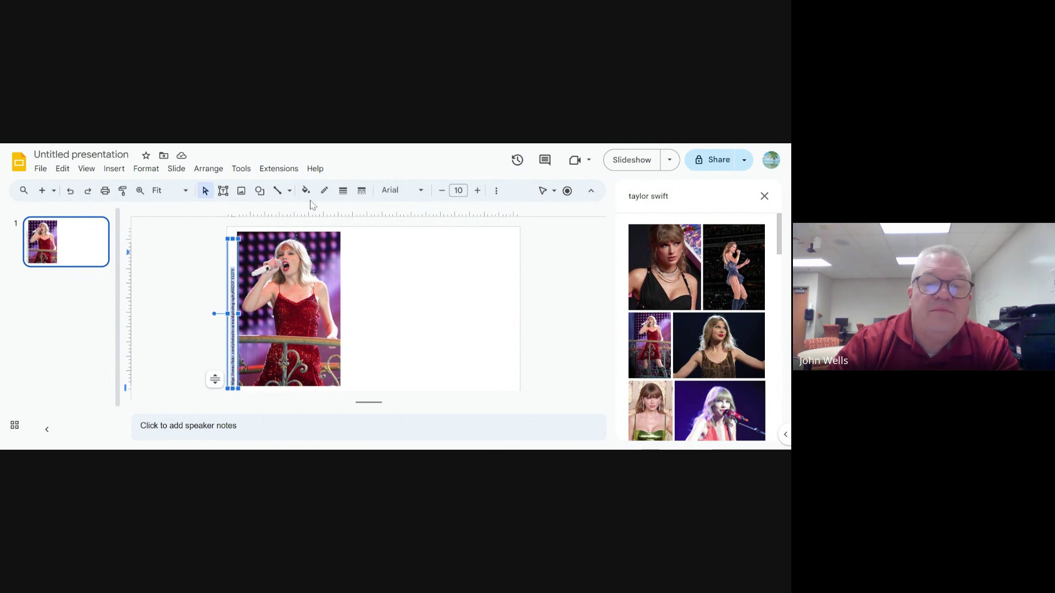
left_click(772, 205)
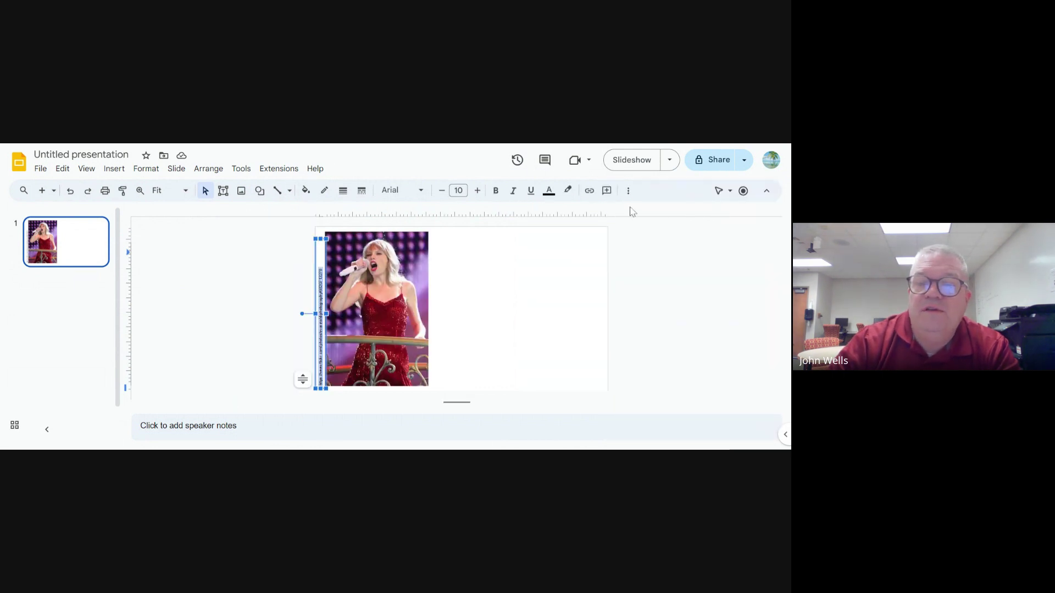
left_click(592, 195)
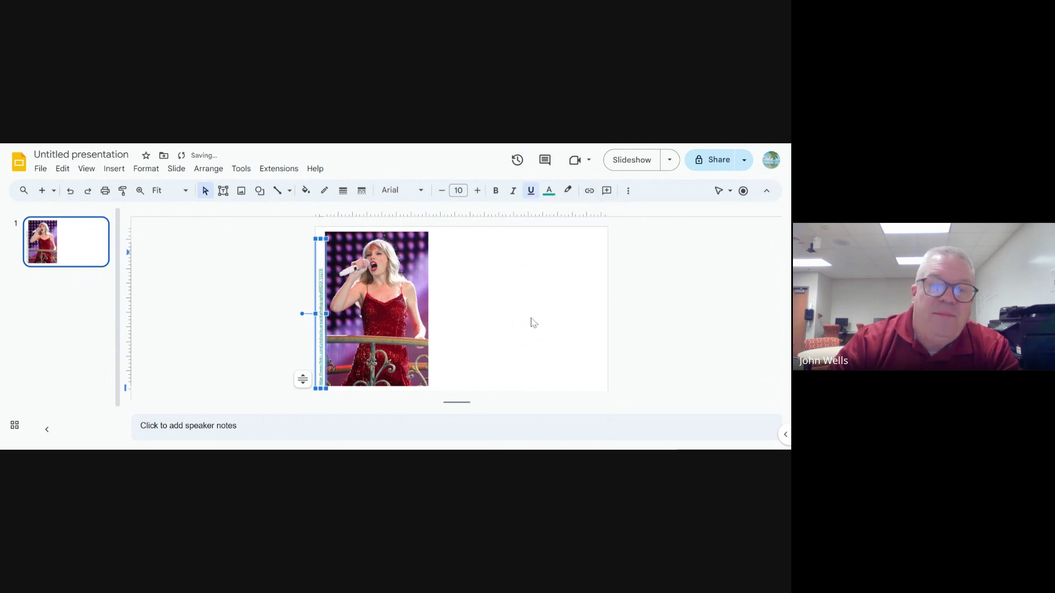
left_click(285, 365)
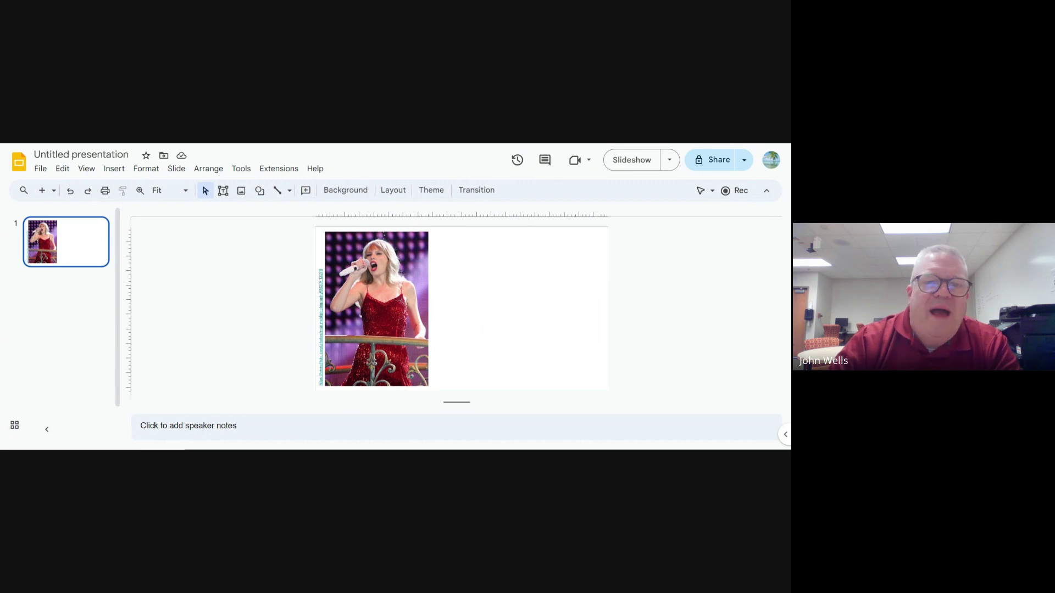
Check the photographer's name on the photo's Flickr page and return to the slide
key("ctrl+Tab")
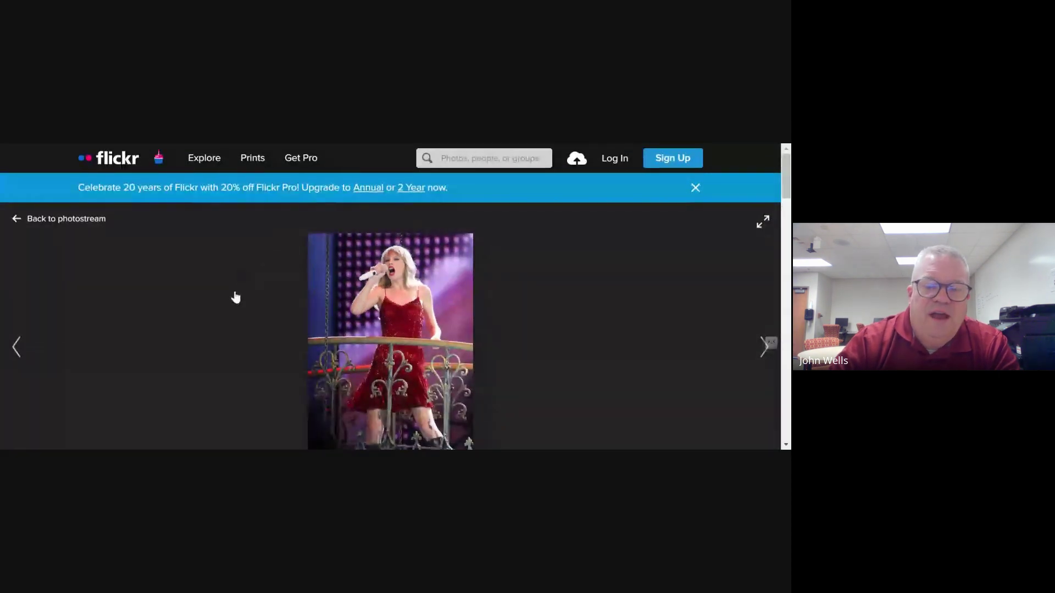
scroll(233, 297, "down", 5)
scroll(235, 299, "down", 2)
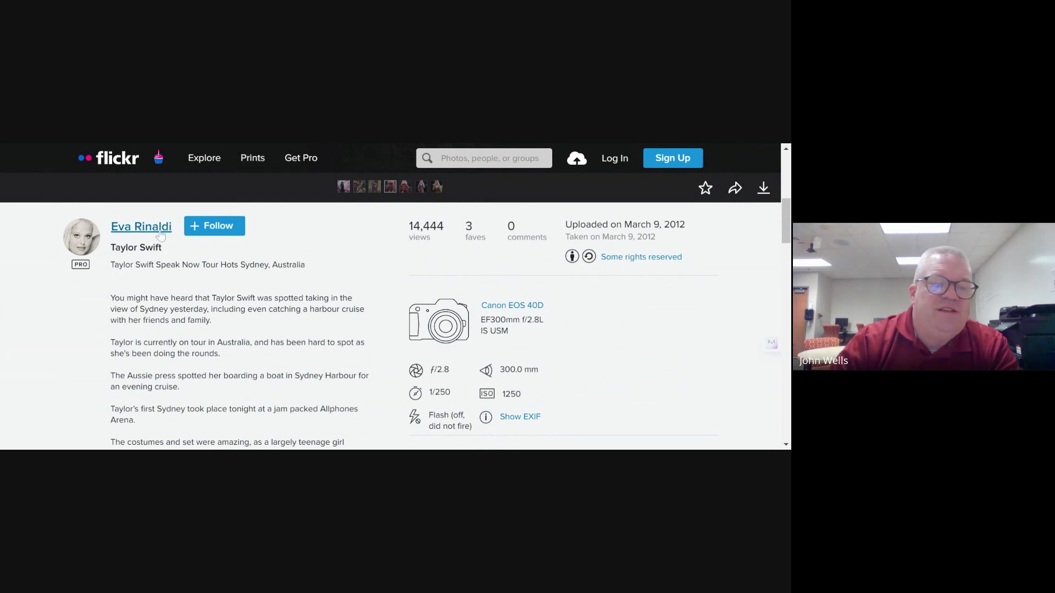
left_click(284, 142)
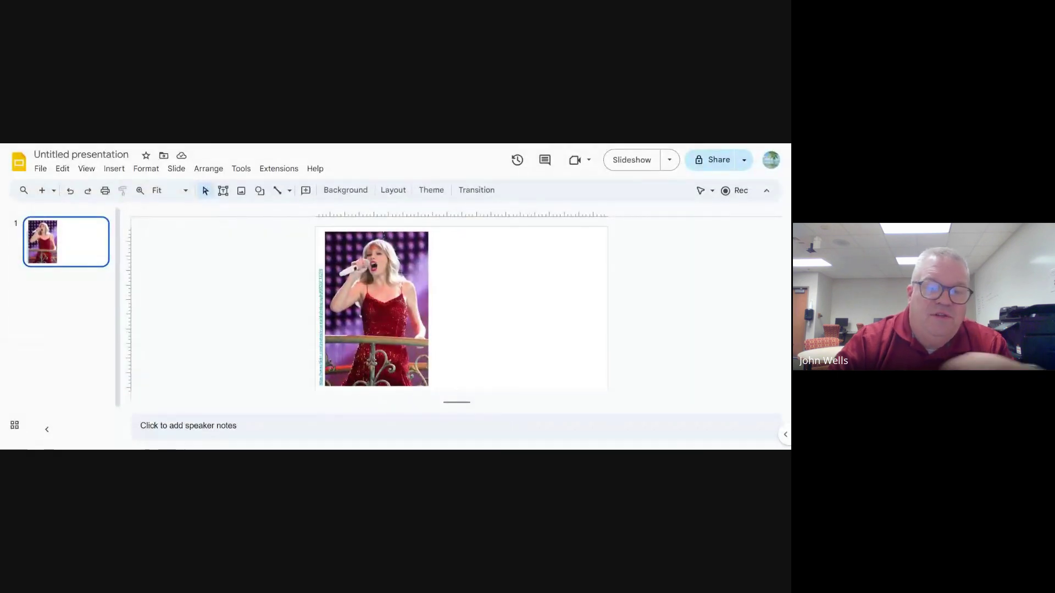
Replace the link's display text with the photographer's name, keeping the Flickr address as its target
left_click(320, 346)
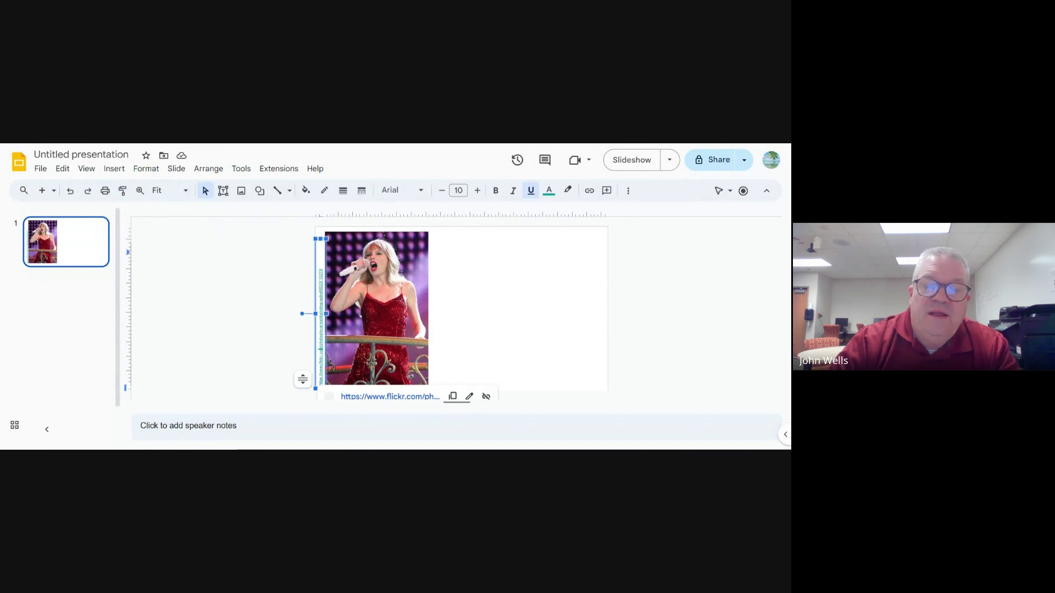
left_click(469, 397)
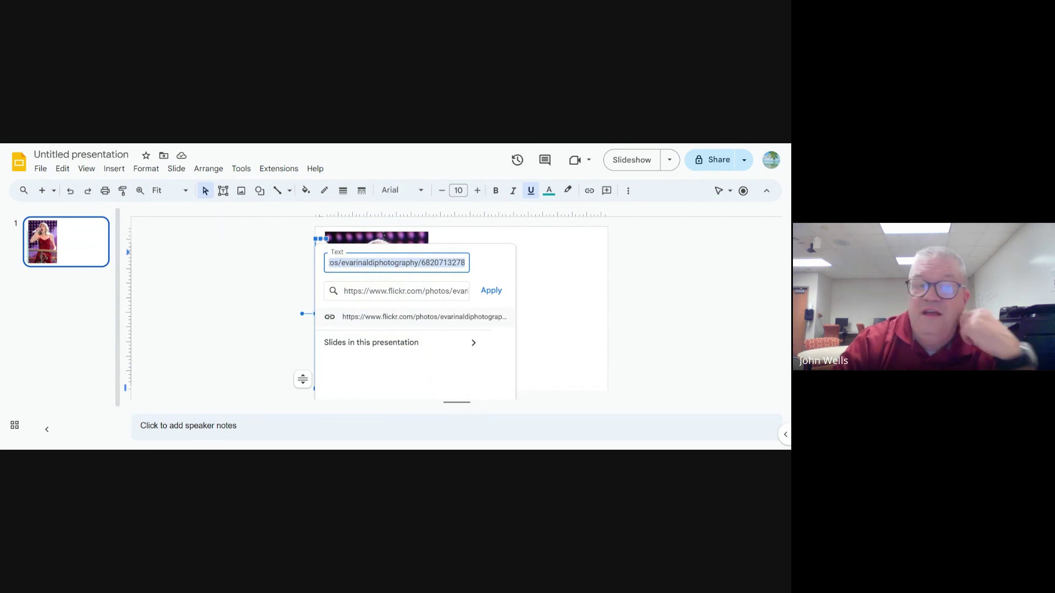
type("Eva R")
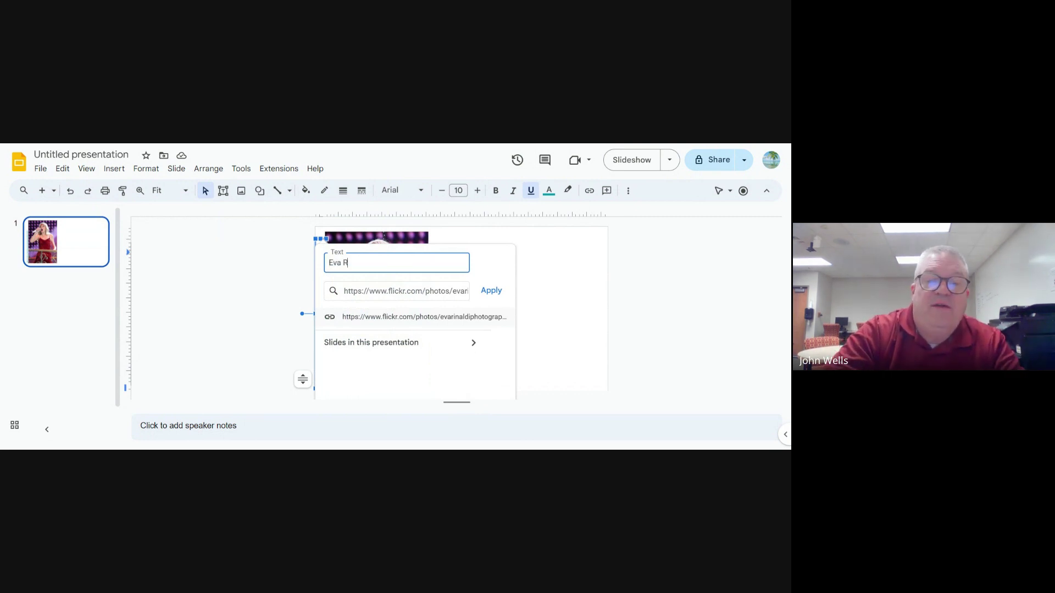
type("inaldi")
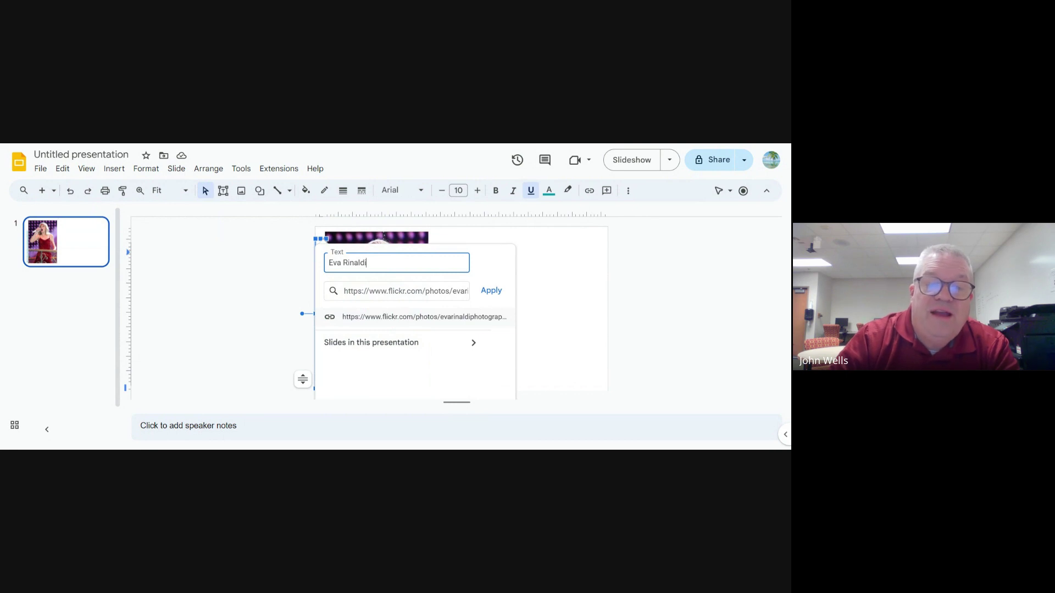
left_click(486, 295)
left_click(327, 392)
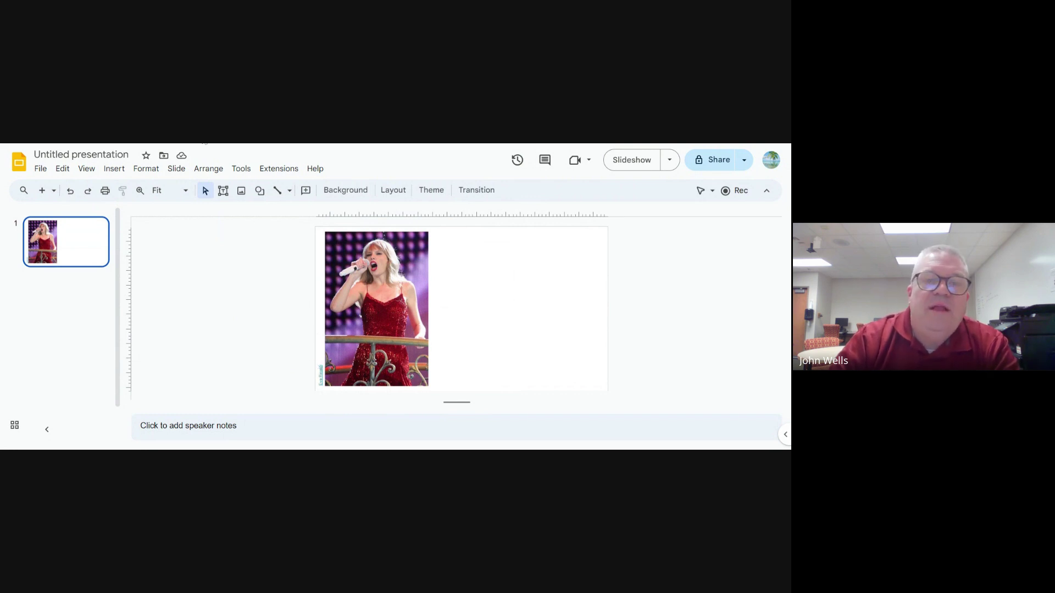
left_click(114, 168)
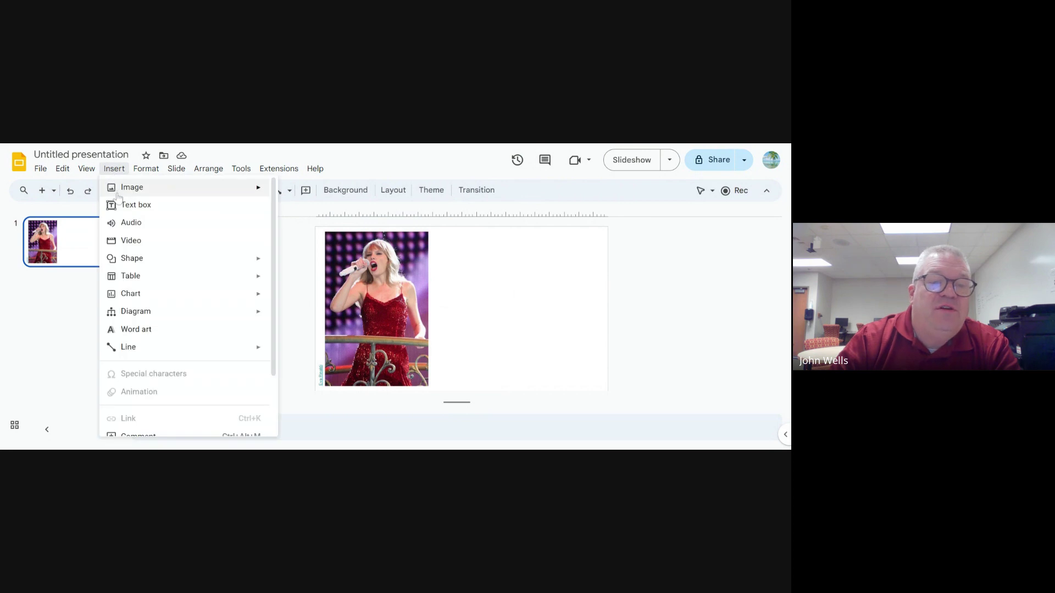
mouse_move(117, 193)
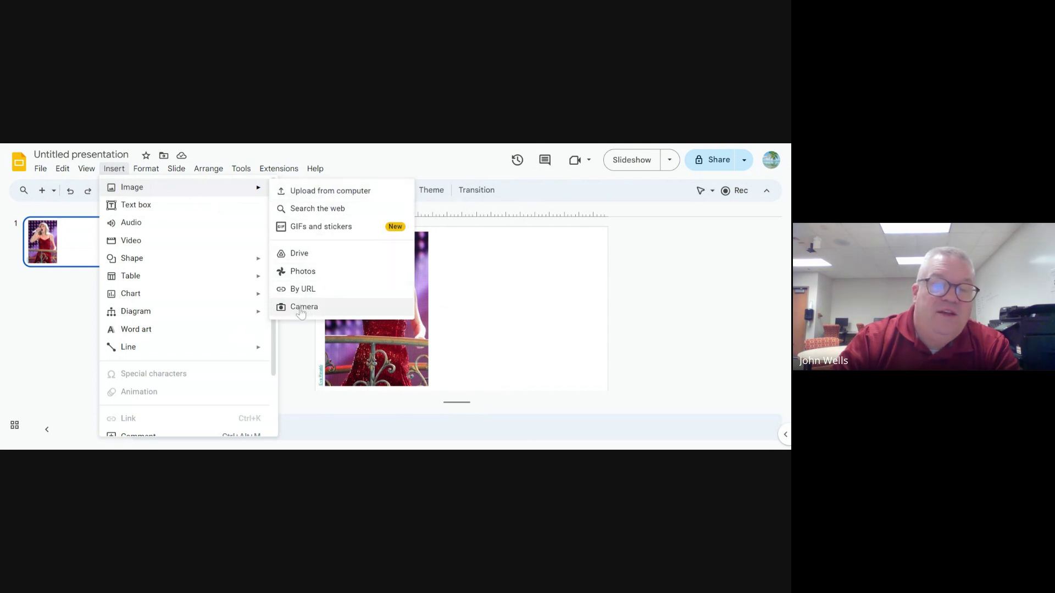
left_click(654, 289)
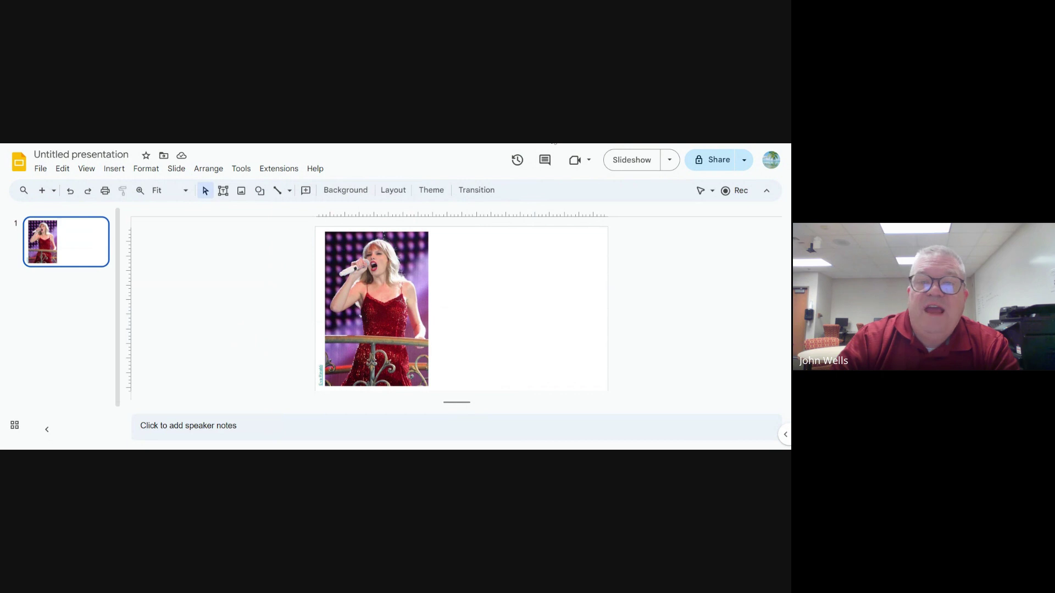
Switch to the Google search for taylor swift and show its image results with the filter tools
key("ctrl+Tab")
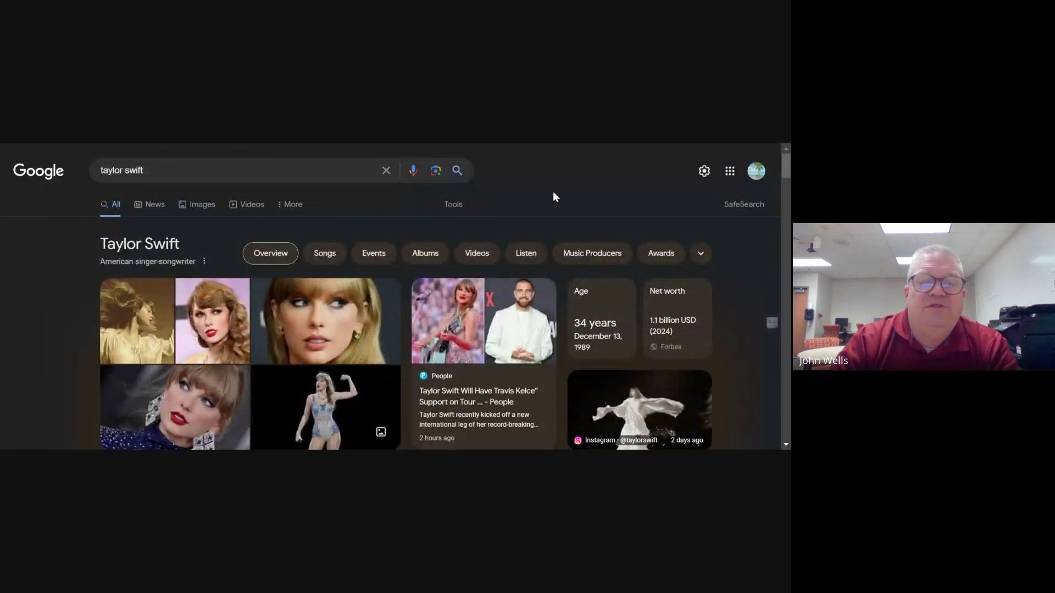
left_click(202, 203)
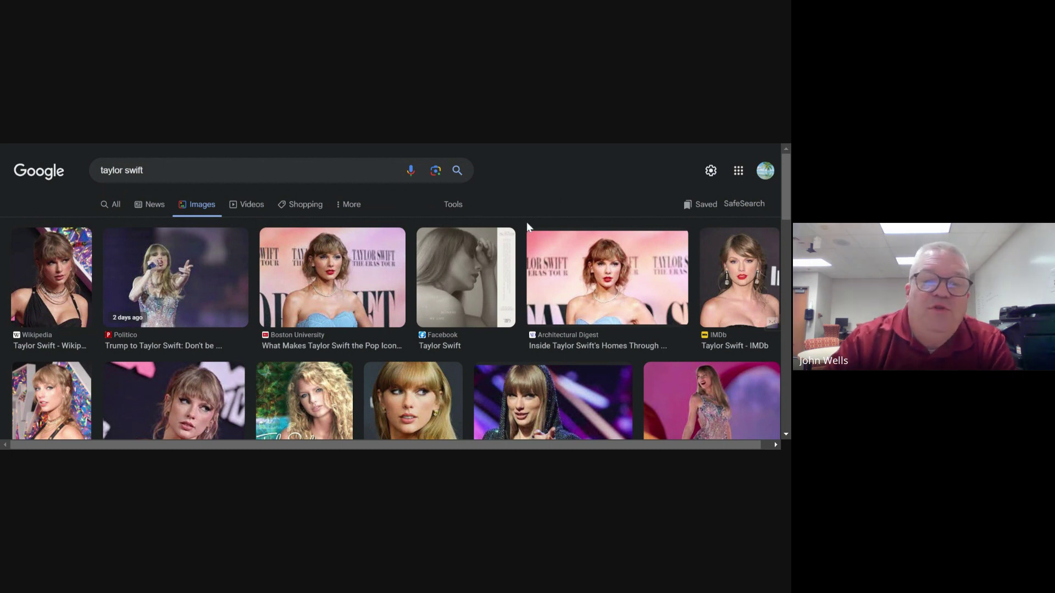
left_click(454, 205)
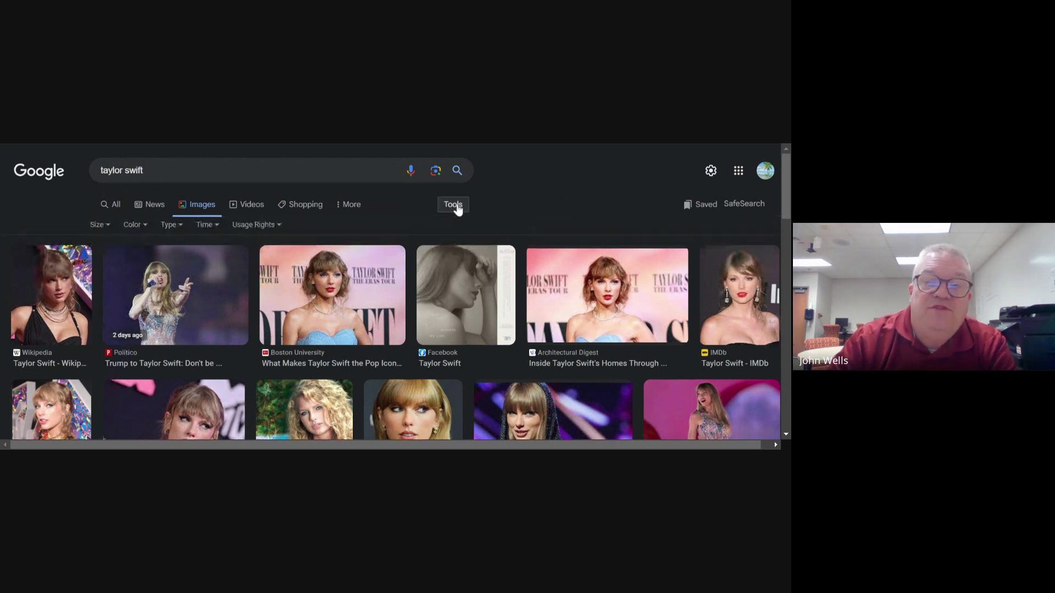
Review the usage rights and color filter options for the image results
left_click(278, 225)
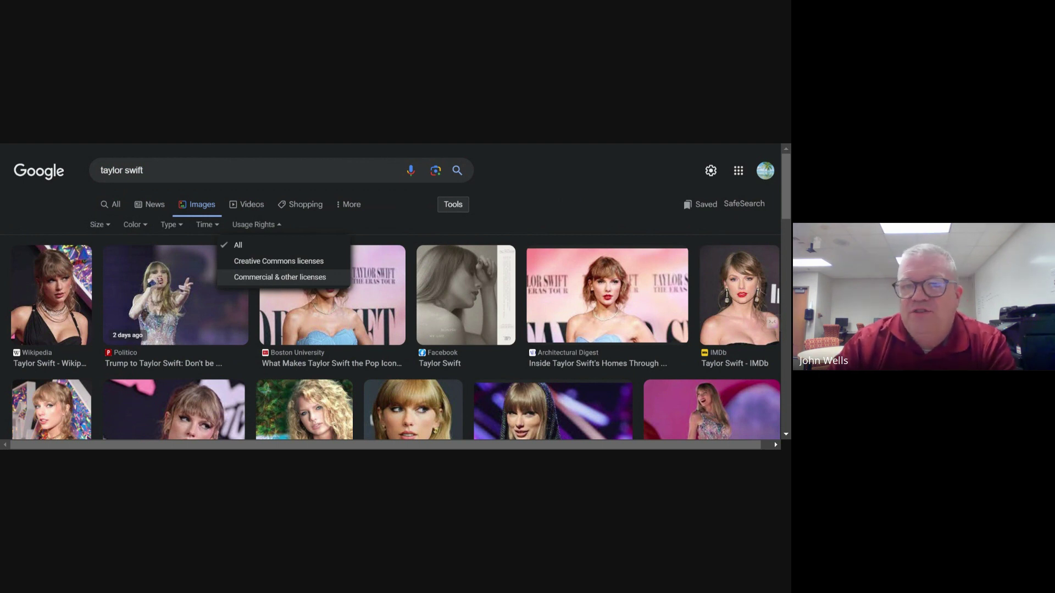
left_click(597, 182)
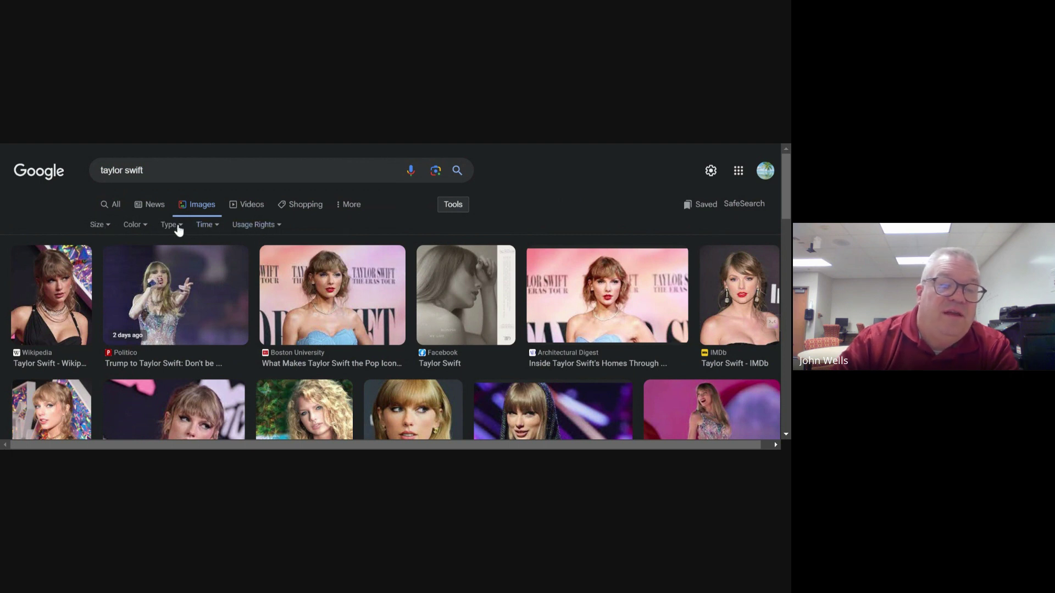
left_click(177, 226)
left_click(144, 231)
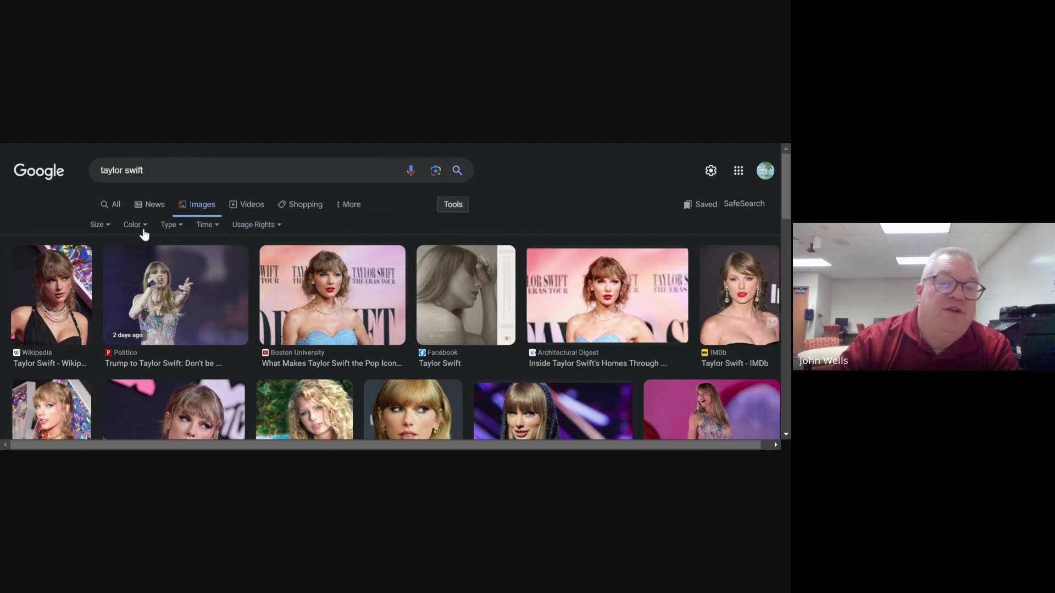
left_click(143, 233)
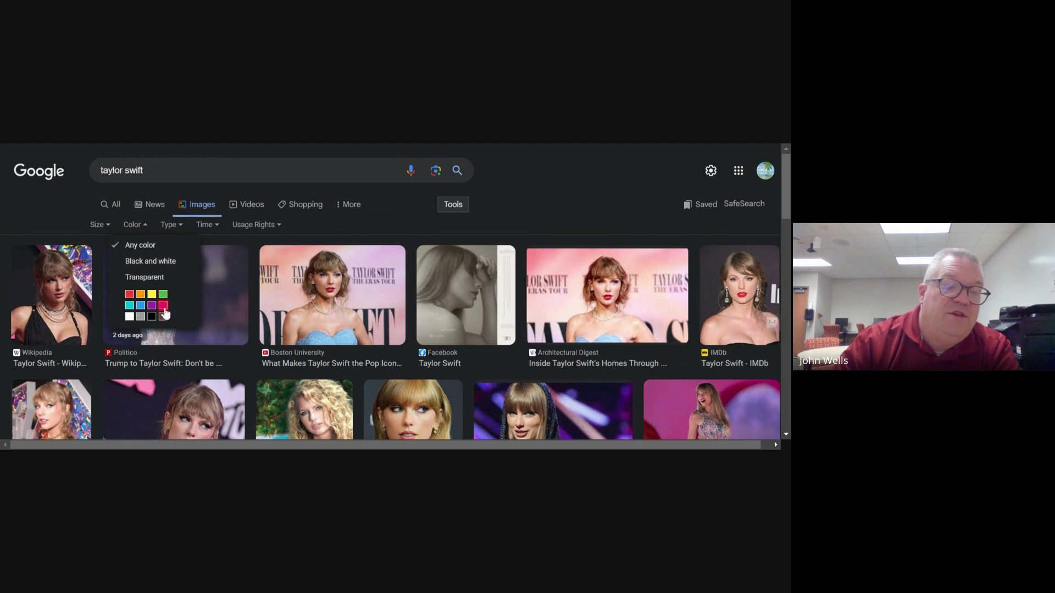
left_click(123, 222)
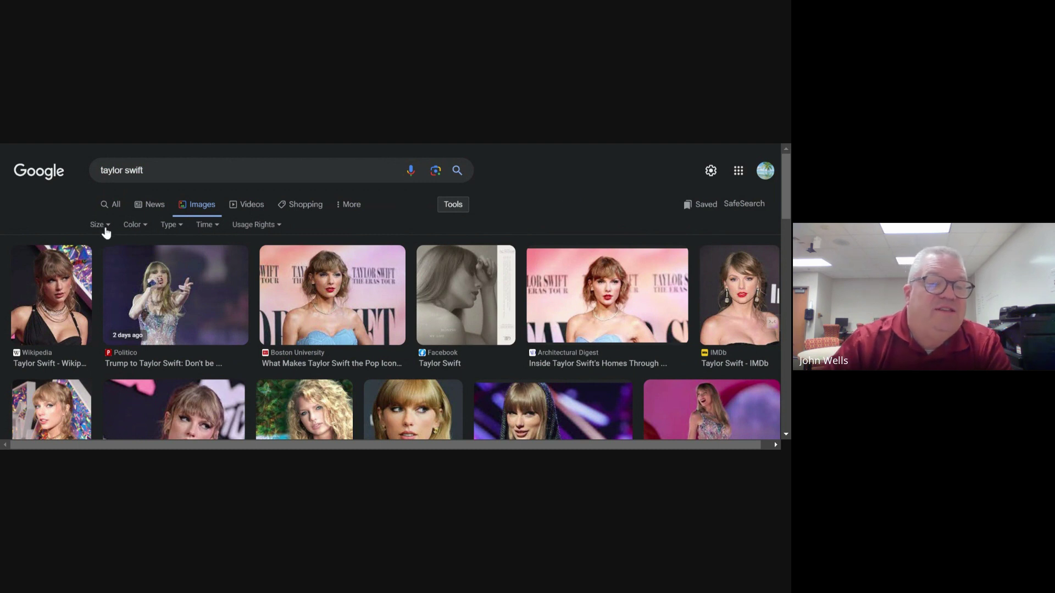
Limit the image results to size Large and preview the People photo of Taylor Swift with Travis Kelce
left_click(104, 230)
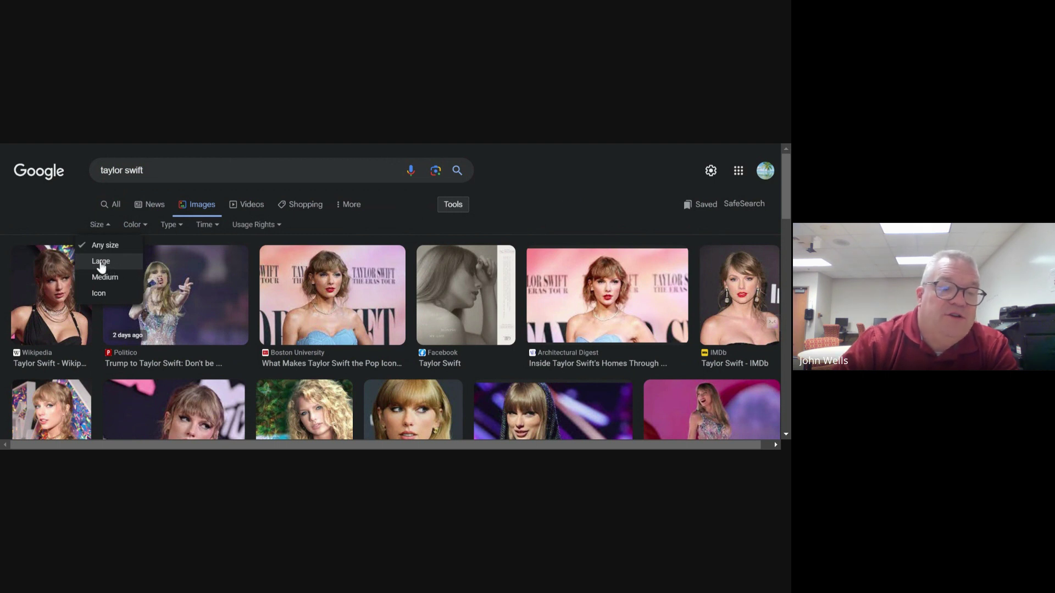
left_click(101, 262)
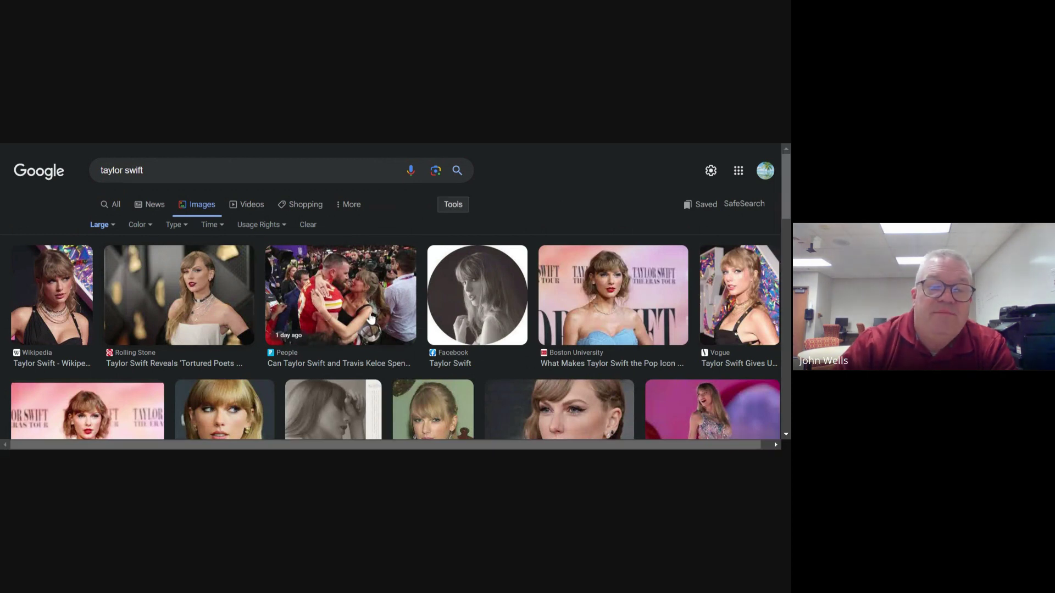
left_click(367, 304)
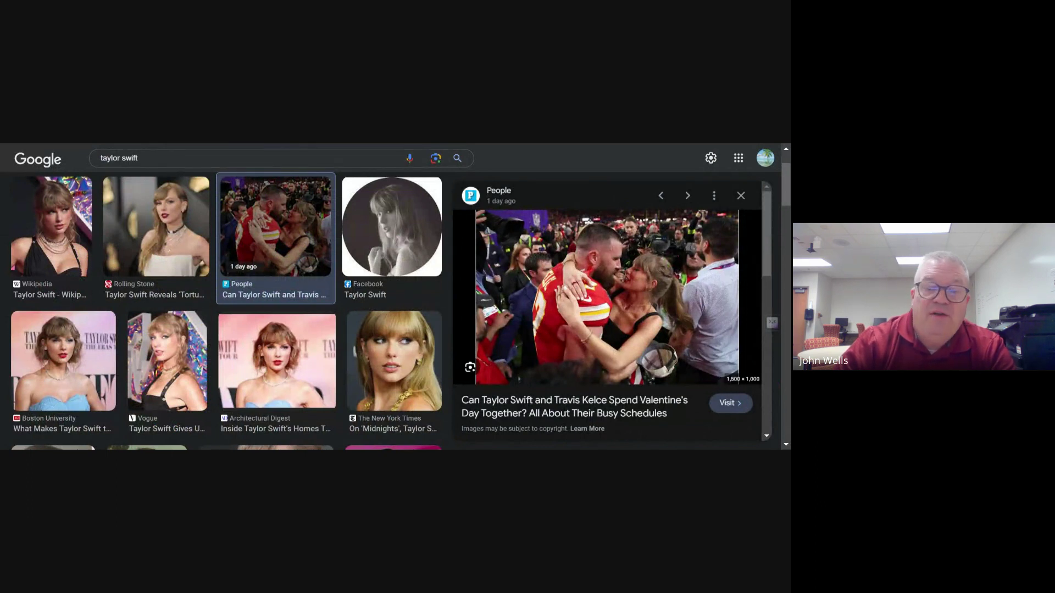
Preview the Rolling Stone and Architectural Digest photos among the large image results
left_click(155, 253)
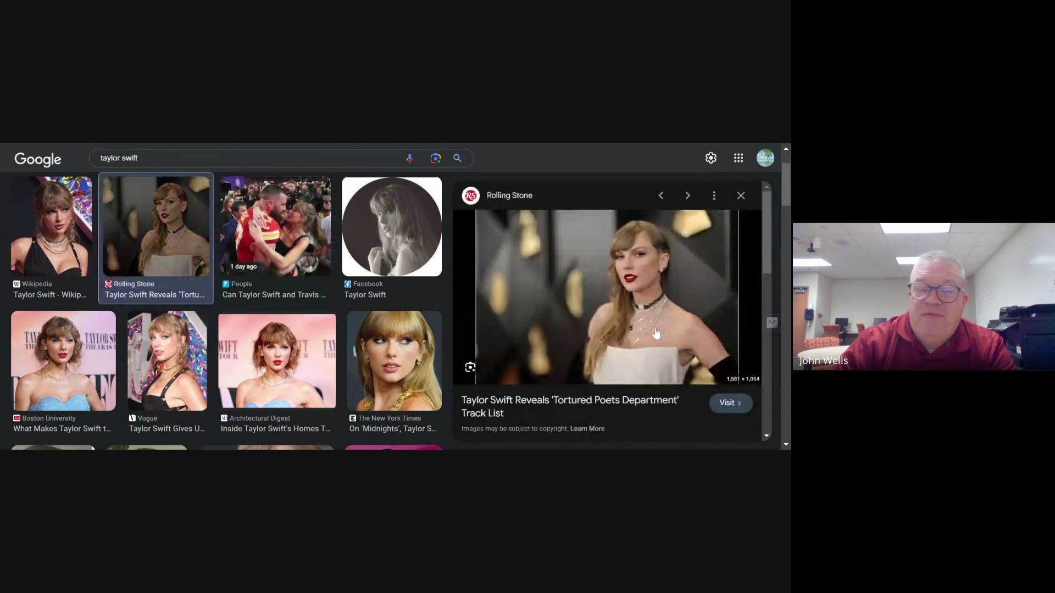
left_click(298, 350)
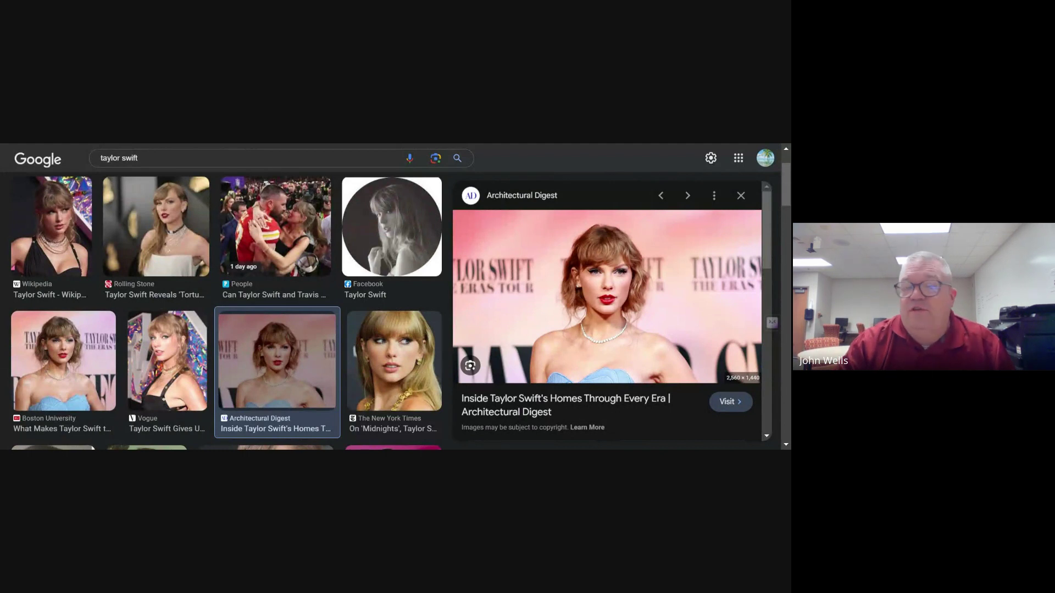
Change the size filter of the image results to Icon and preview the Entertainment Tonight photo of the singer in yellow
scroll(118, 242, "up", 2)
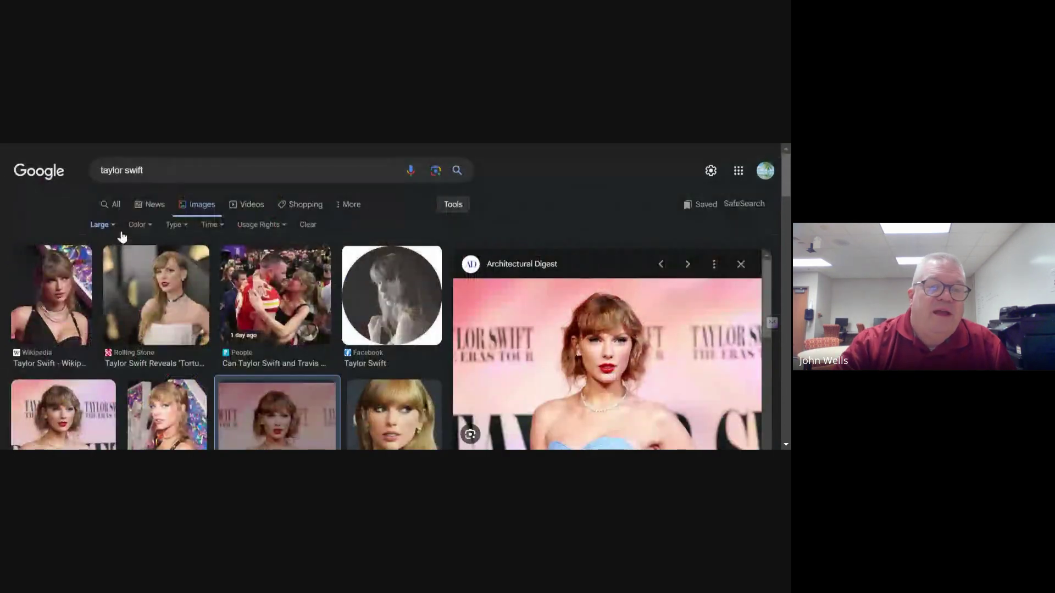
left_click(109, 226)
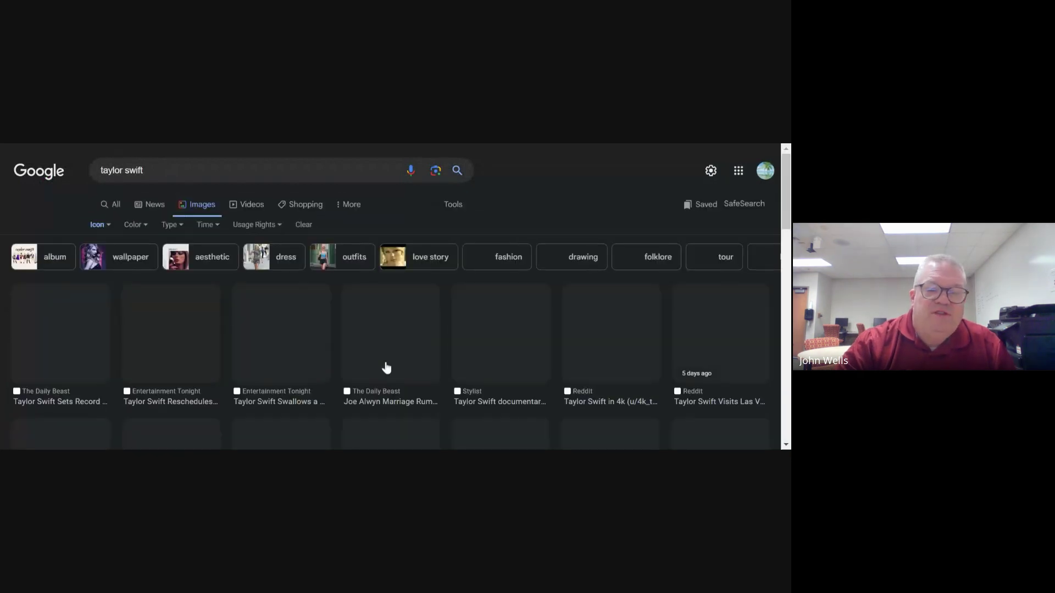
left_click(287, 350)
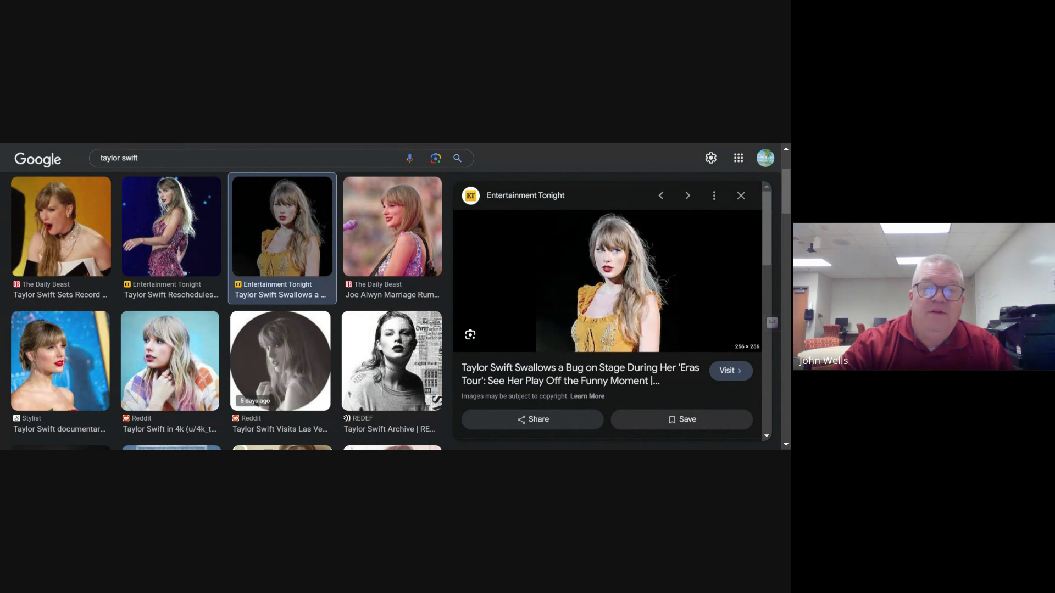
Switch to the Google Slides presentation and place the small Entertainment Tonight photo beside the existing concert picture
key("alt+Tab")
left_click(386, 296)
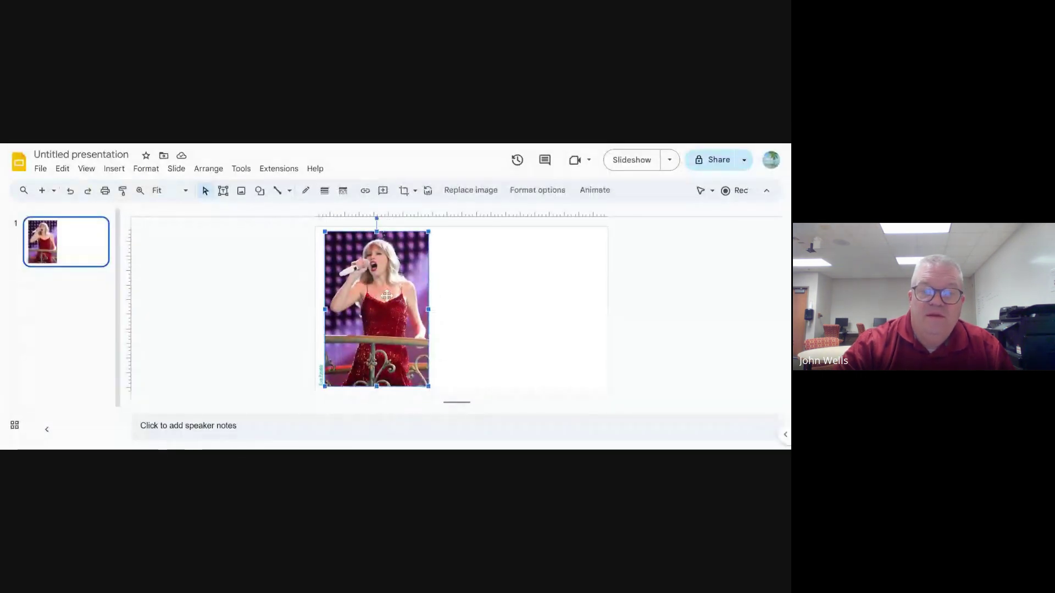
left_click(477, 299)
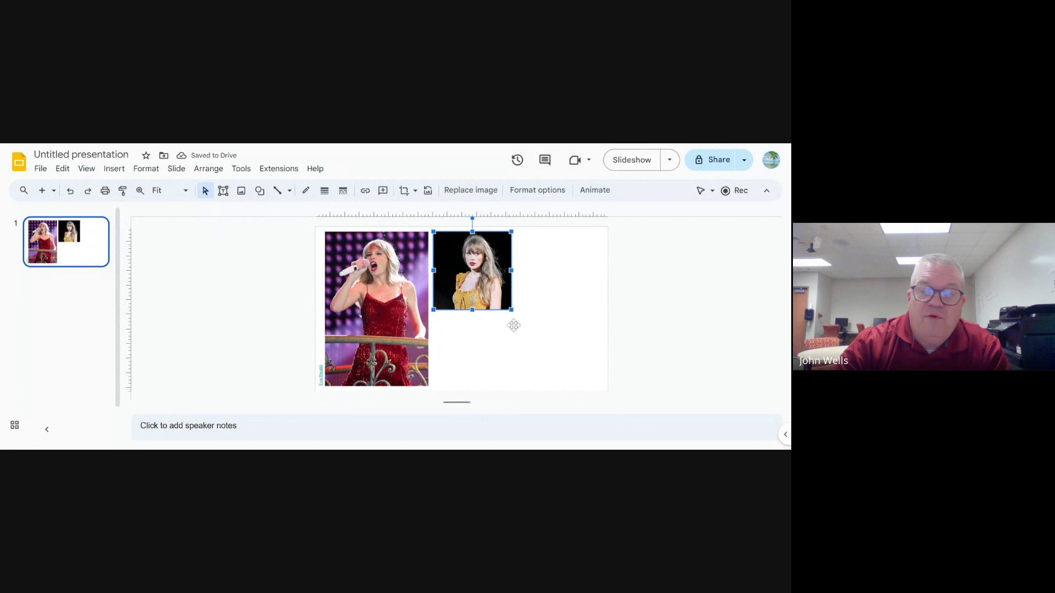
Enlarge the small photo and position it to cover the full width of the slide, and start the slideshow
left_click_drag(511, 309, 618, 400)
left_click_drag(496, 270, 555, 362)
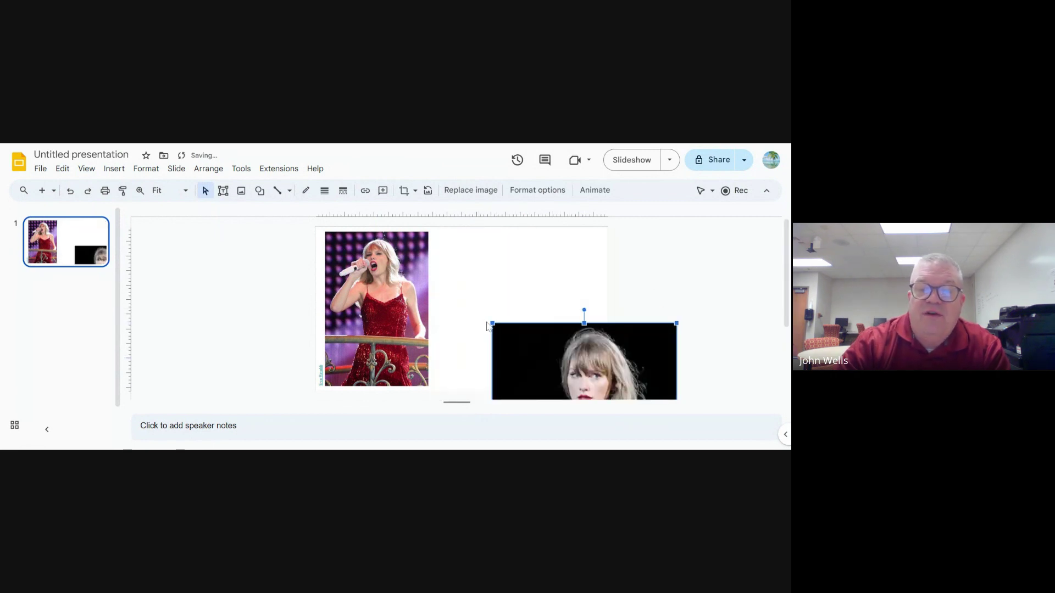
left_click_drag(493, 324, 374, 217)
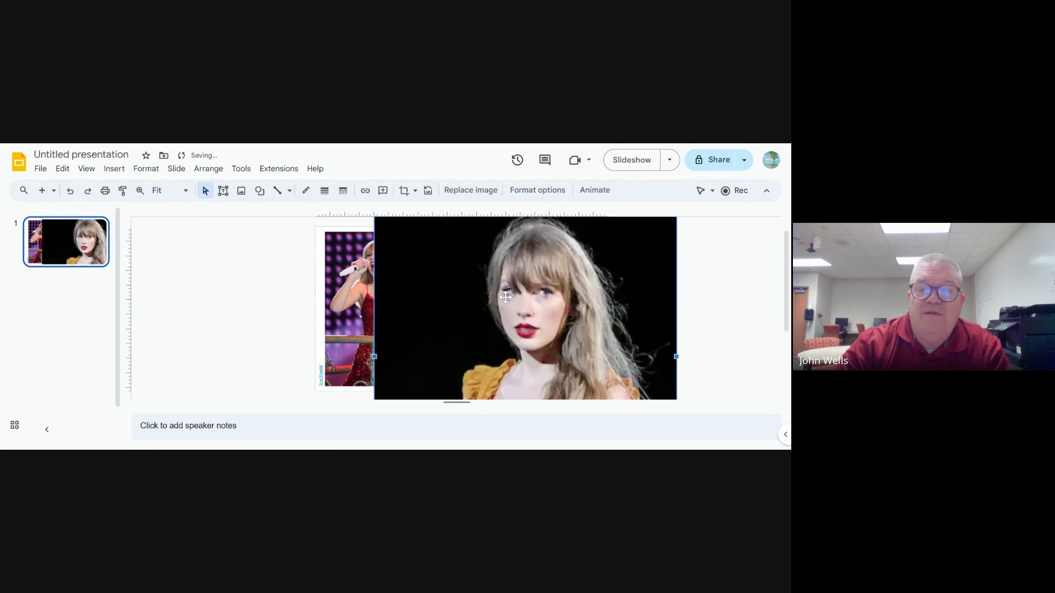
left_click_drag(506, 297, 462, 319)
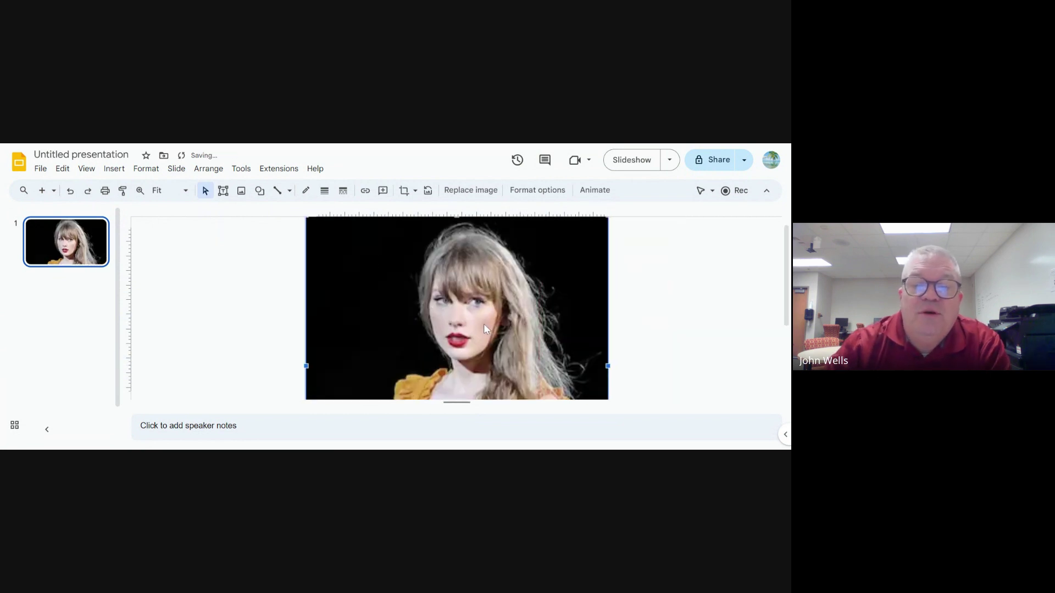
left_click(640, 160)
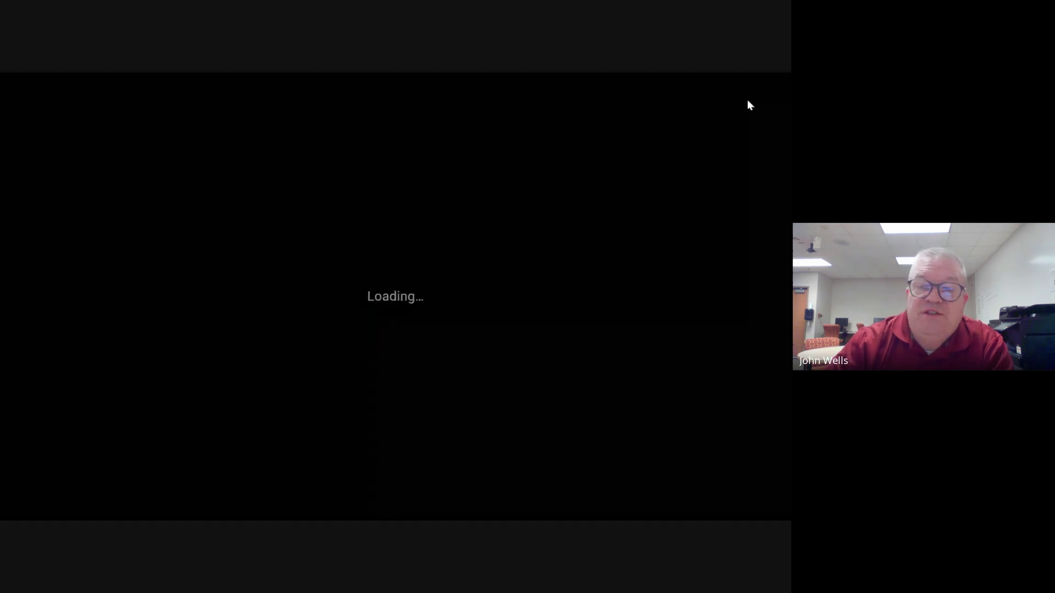